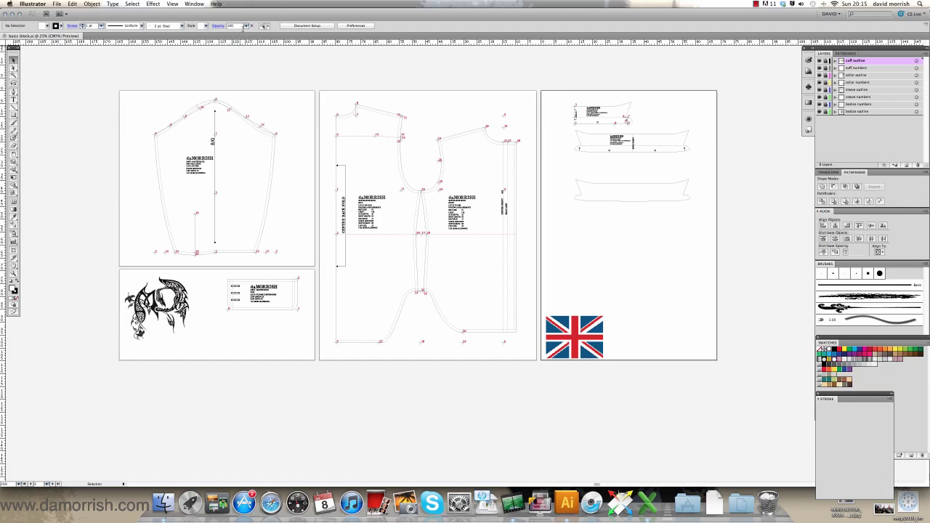
click(227, 24)
click(819, 97)
click(819, 98)
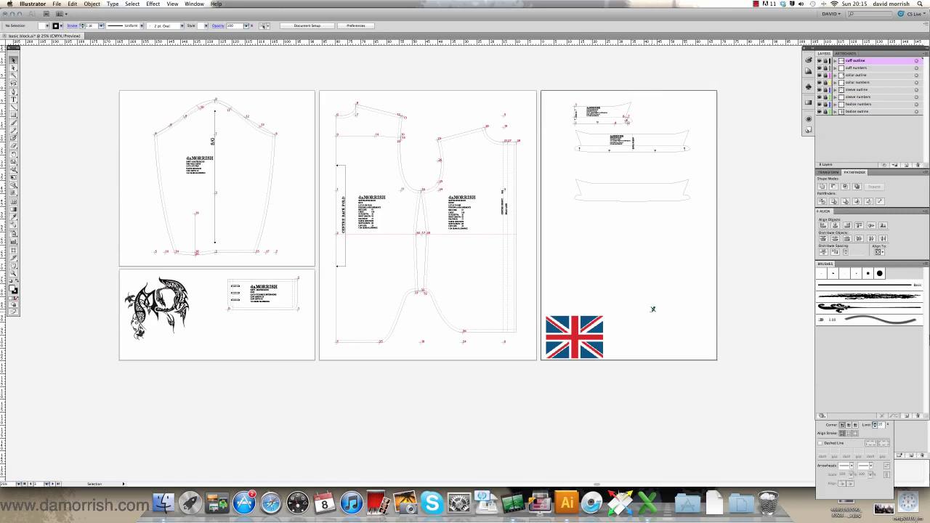
Switch to the Mans Shirt Block.xls workbook in Excel and review the main measurements, body section and collar section with their diagrams.
click(647, 501)
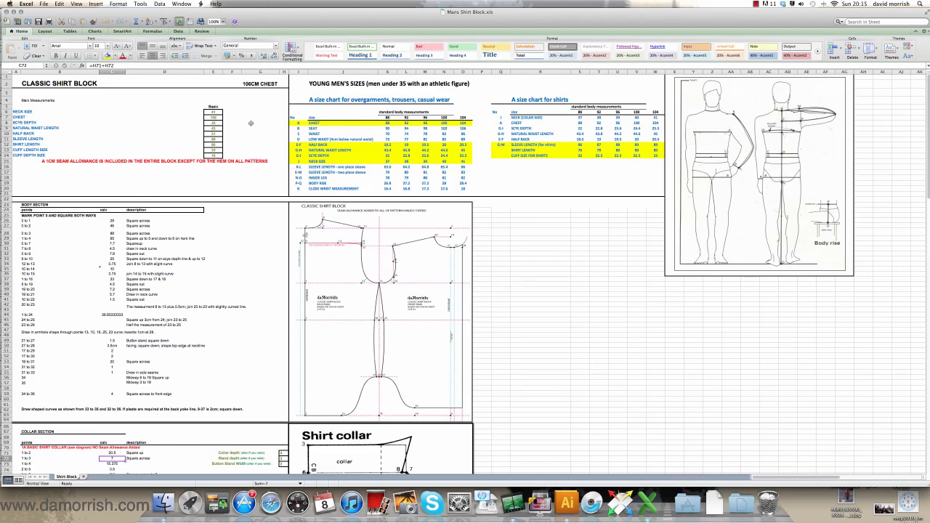
scroll(264, 123, down, 10)
scroll(264, 122, down, 10)
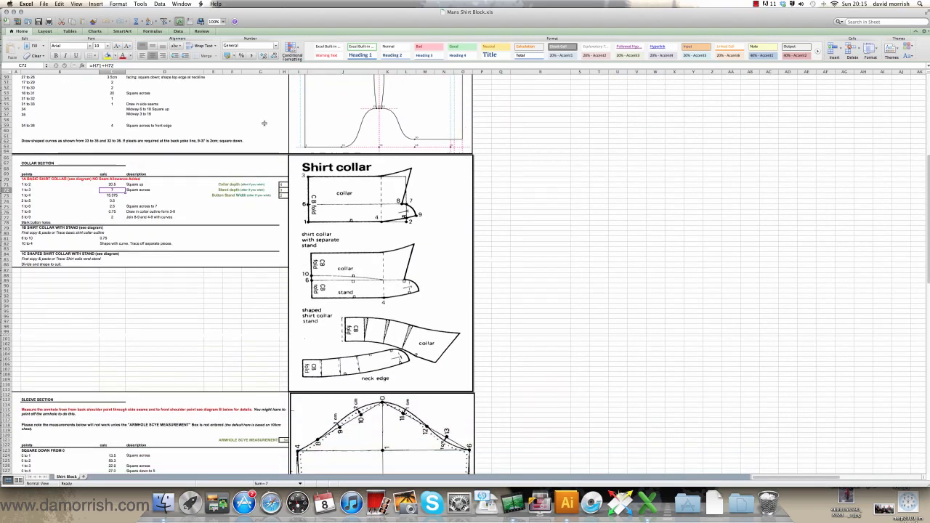
scroll(264, 122, up, 4)
scroll(264, 123, up, 15)
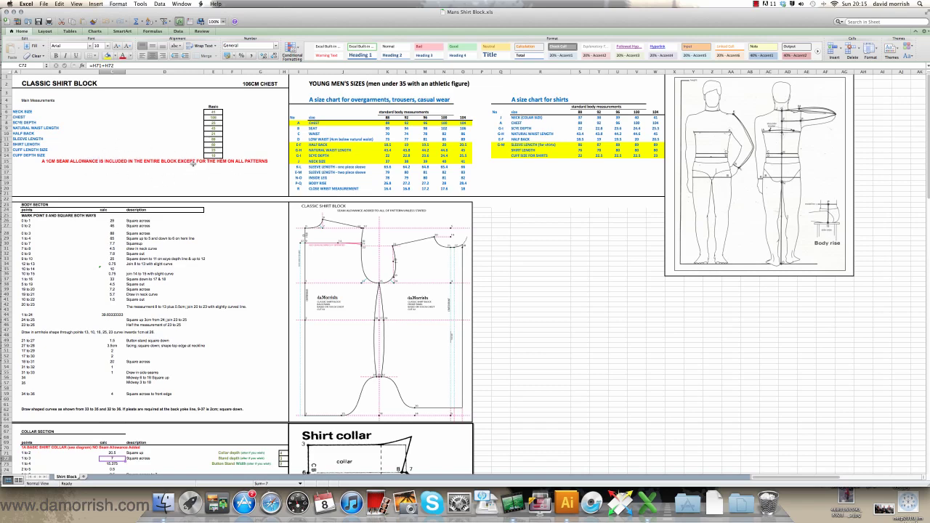
scroll(197, 166, down, 7)
scroll(205, 169, down, 1)
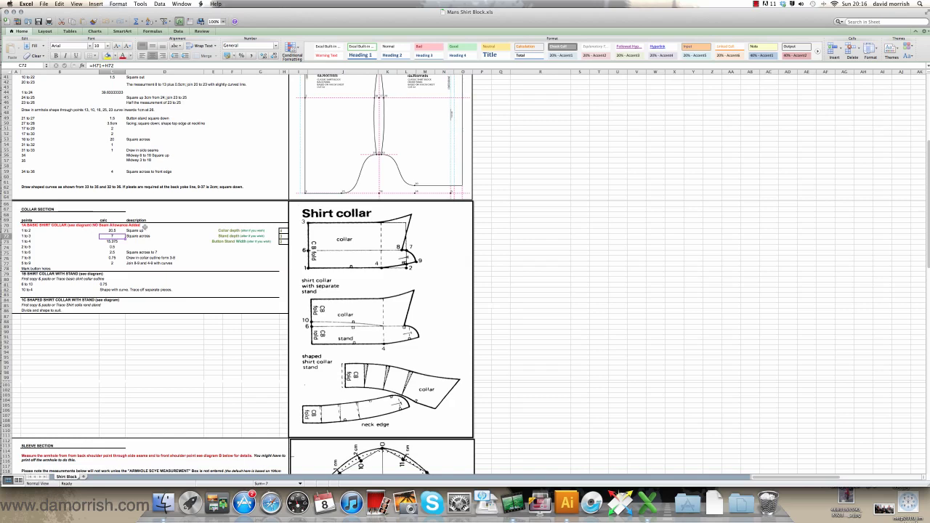
scroll(158, 236, up, 10)
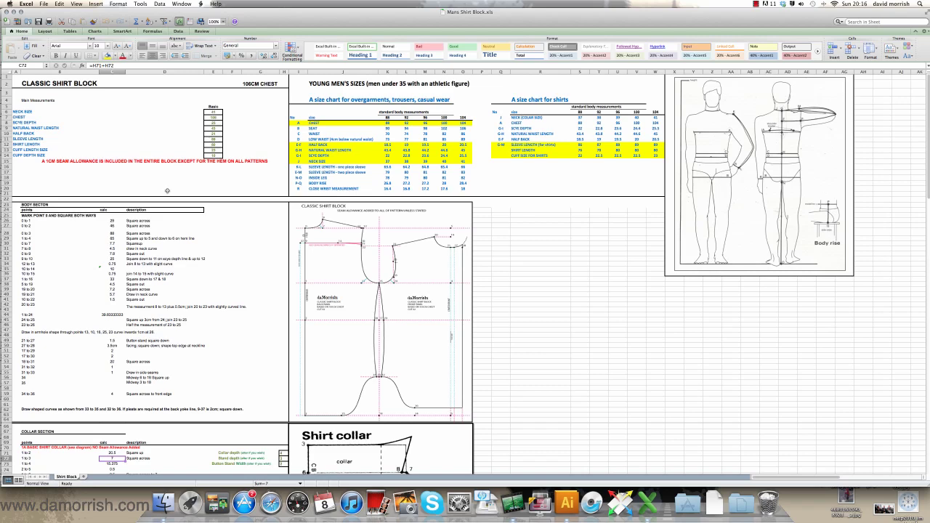
scroll(189, 186, down, 5)
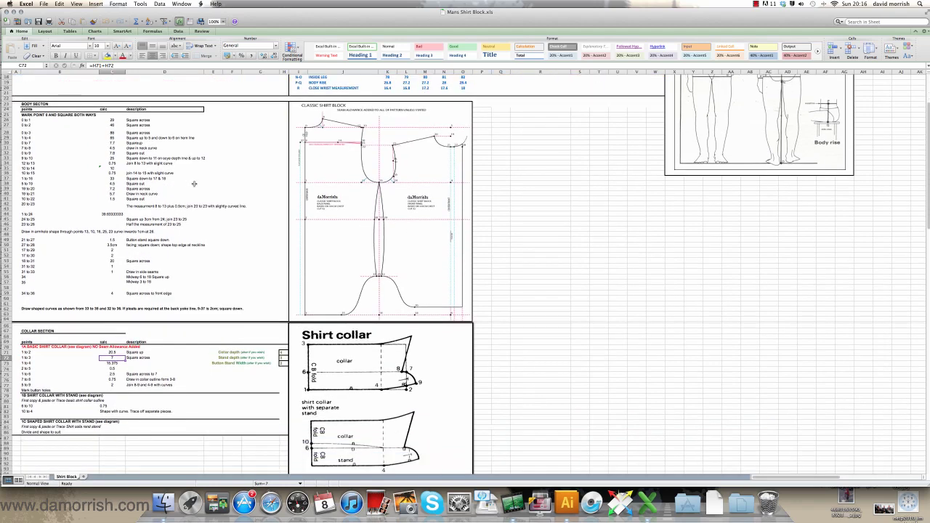
scroll(211, 195, down, 8)
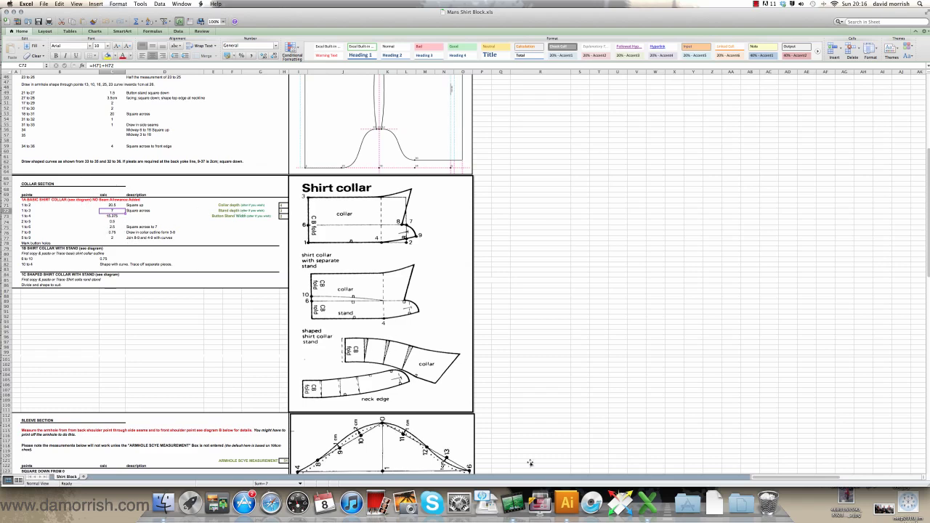
Switch back to the basic block drawing in Illustrator and examine the sleeve and cuff pattern pieces.
click(567, 501)
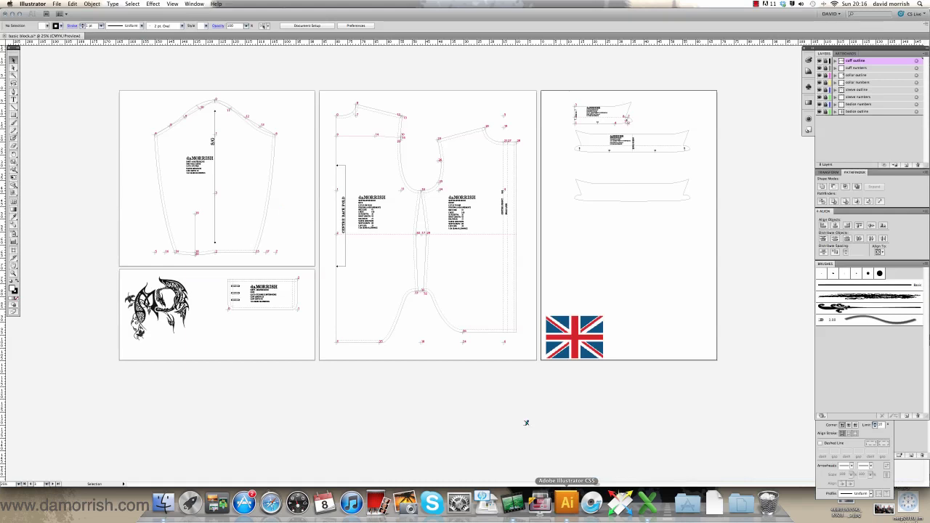
click(247, 26)
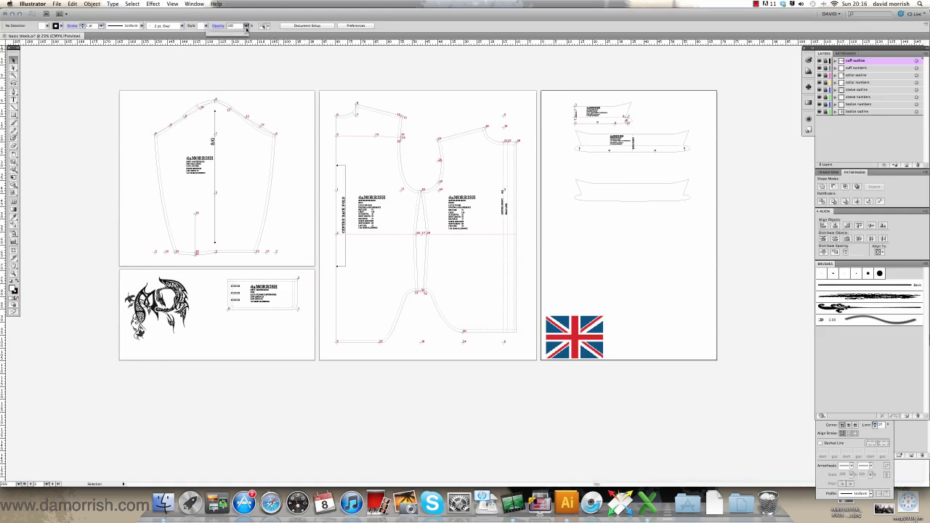
click(156, 43)
click(13, 274)
click(348, 242)
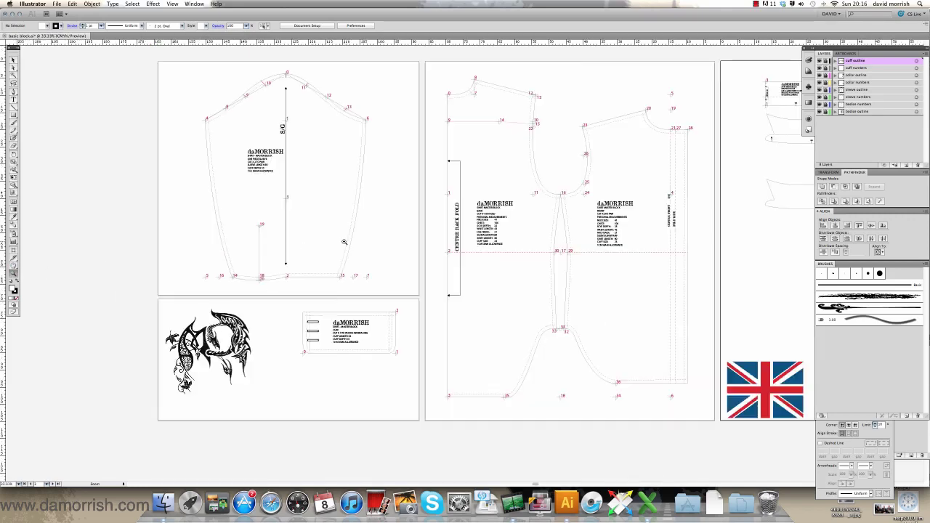
scroll(470, 240, right, 4)
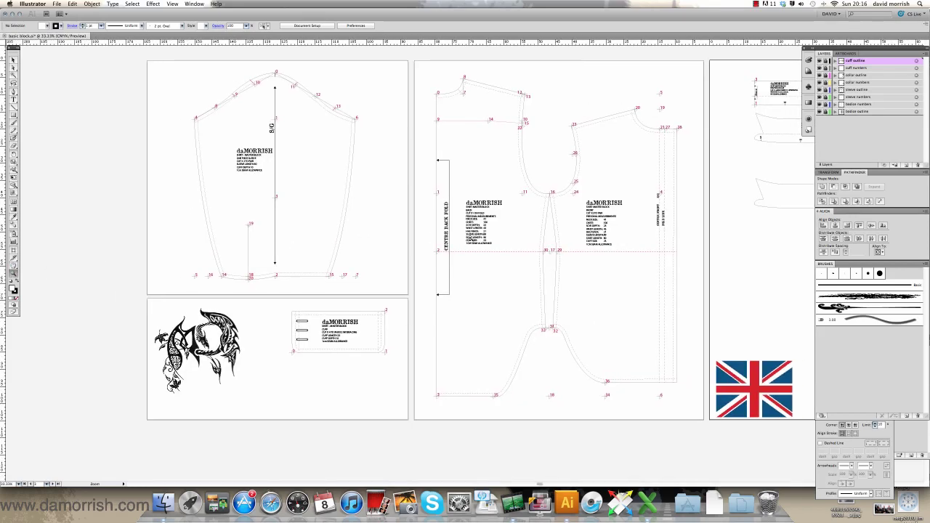
scroll(470, 240, right, 10)
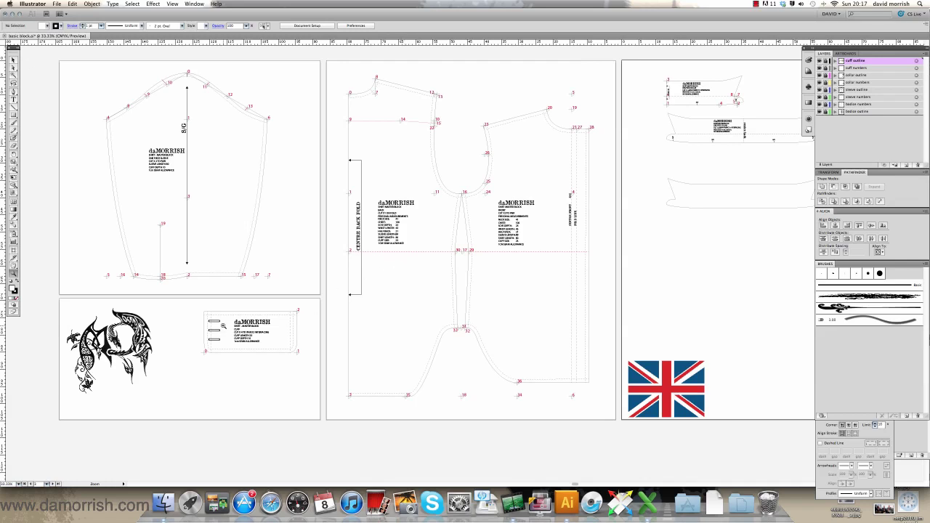
click(148, 348)
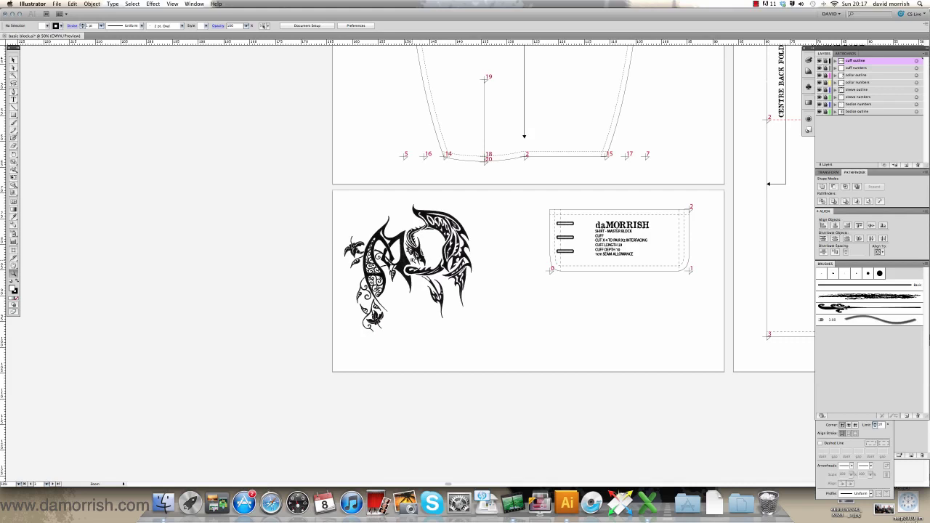
scroll(498, 224, right, 2)
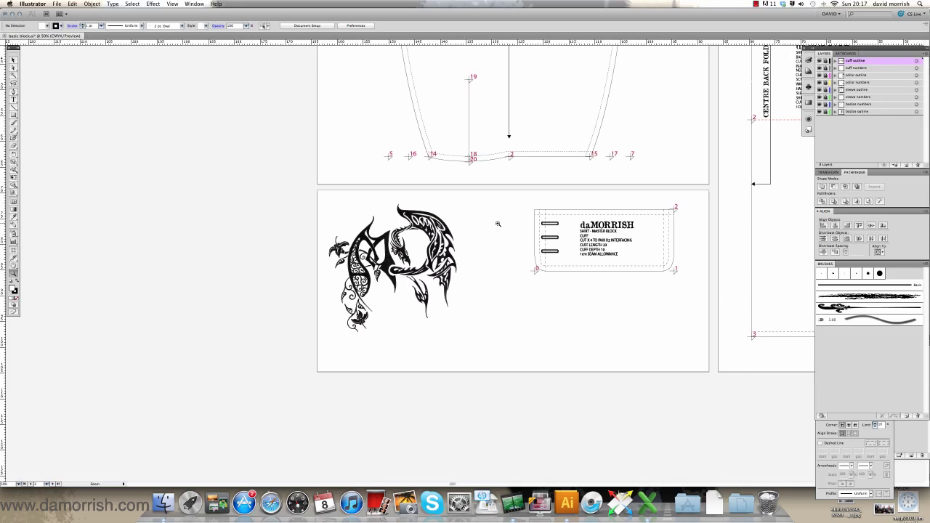
scroll(497, 223, right, 10)
scroll(497, 224, up, 3)
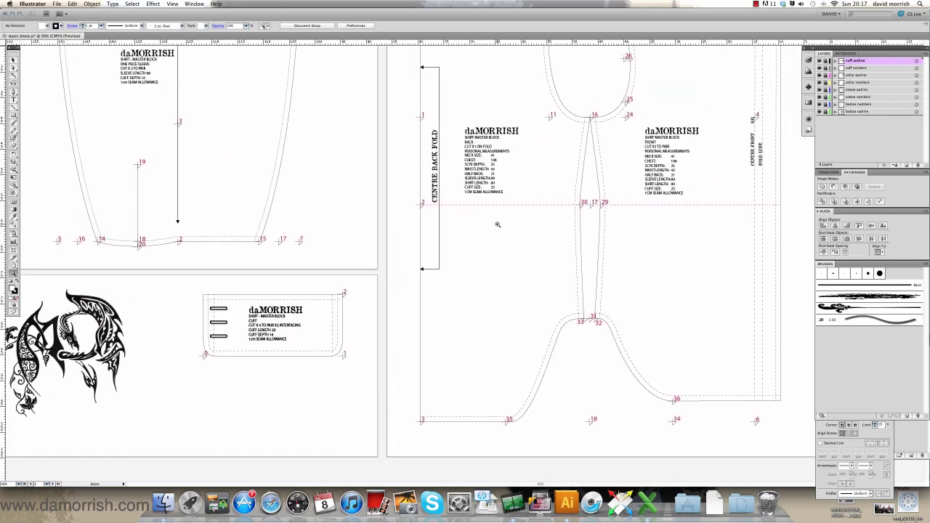
scroll(498, 224, right, 3)
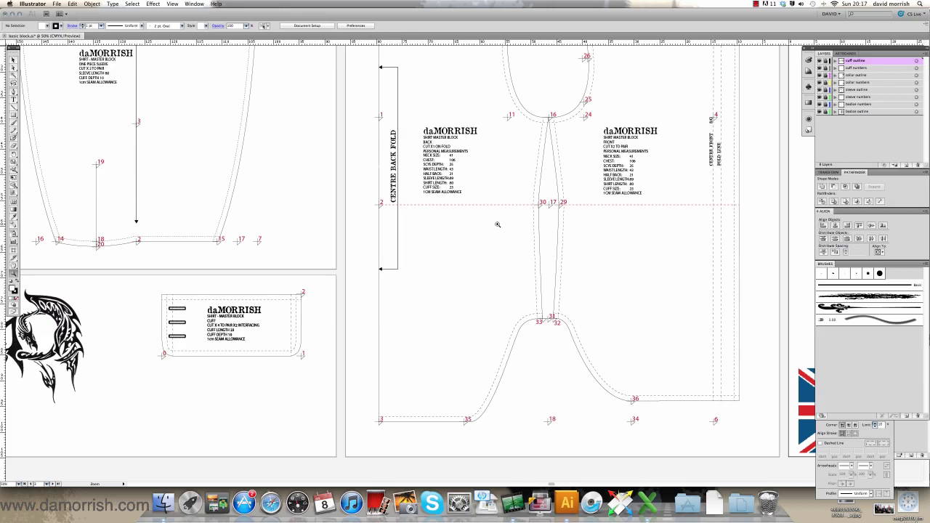
Examine the back and front bodice pieces, including the shoulders, armhole points, seam allowance, labels and side shaping.
alt+click(498, 223)
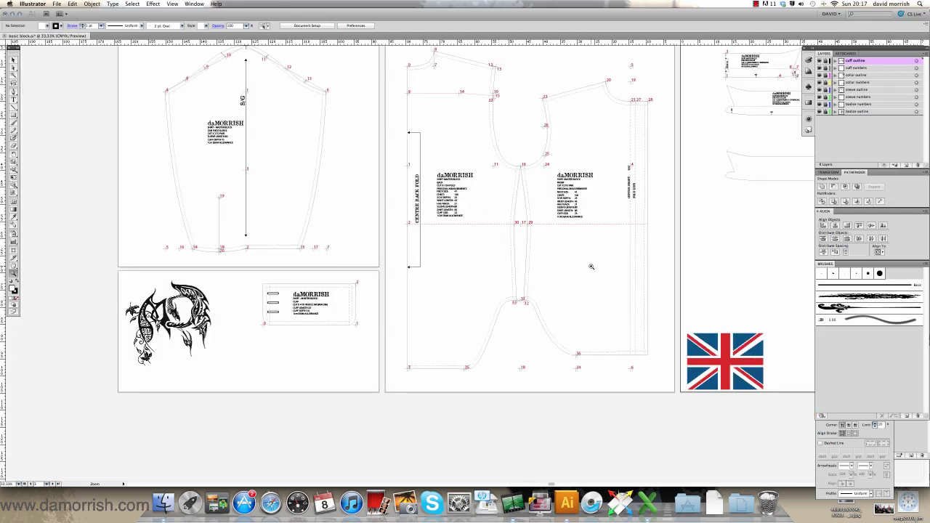
scroll(590, 267, right, 10)
scroll(591, 267, left, 6)
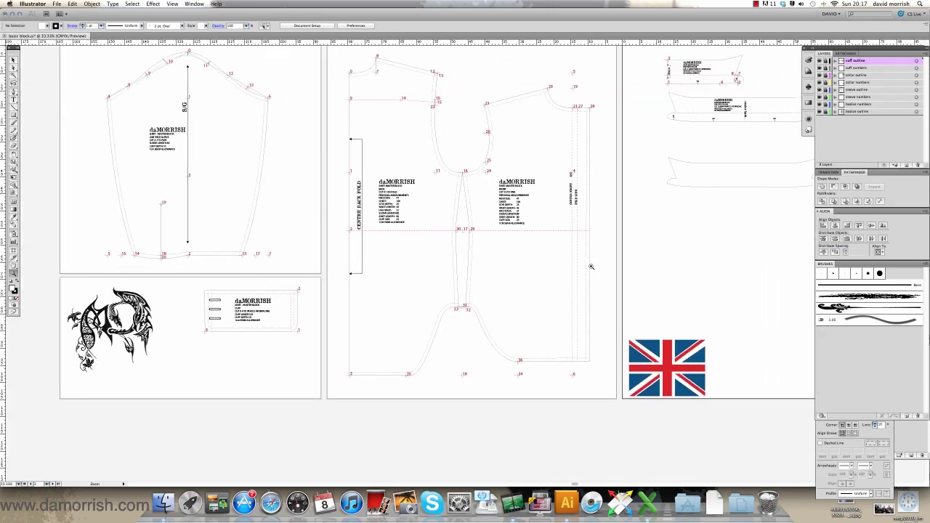
scroll(599, 283, up, 3)
scroll(629, 305, down, 2)
scroll(581, 294, right, 8)
click(394, 271)
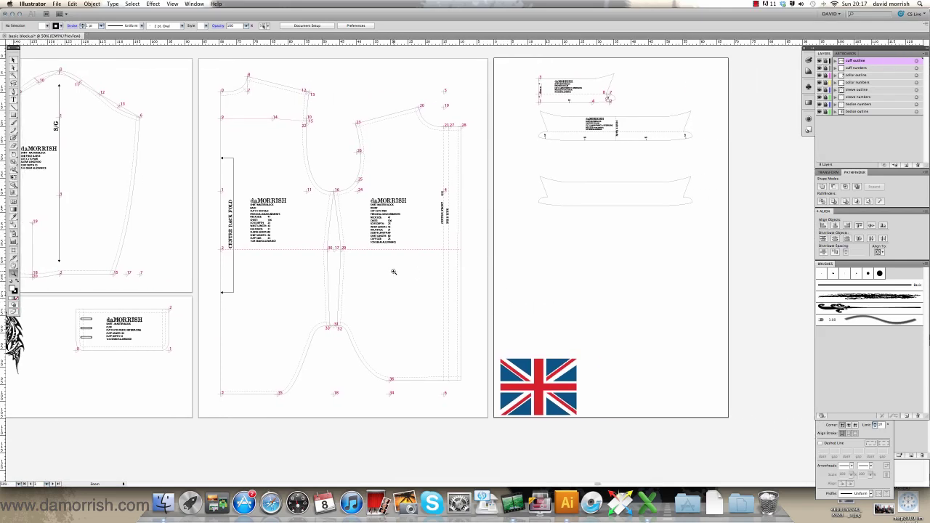
click(394, 271)
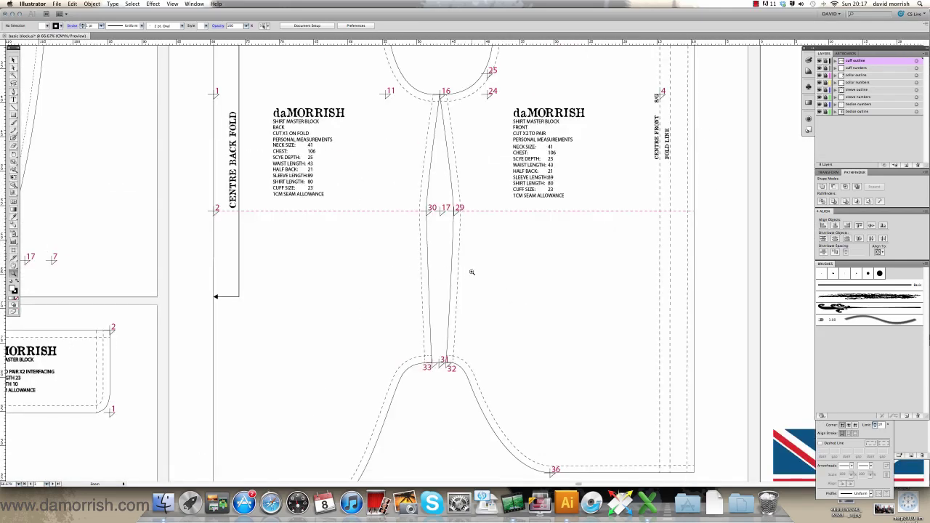
scroll(467, 176, down, 1)
scroll(466, 175, up, 10)
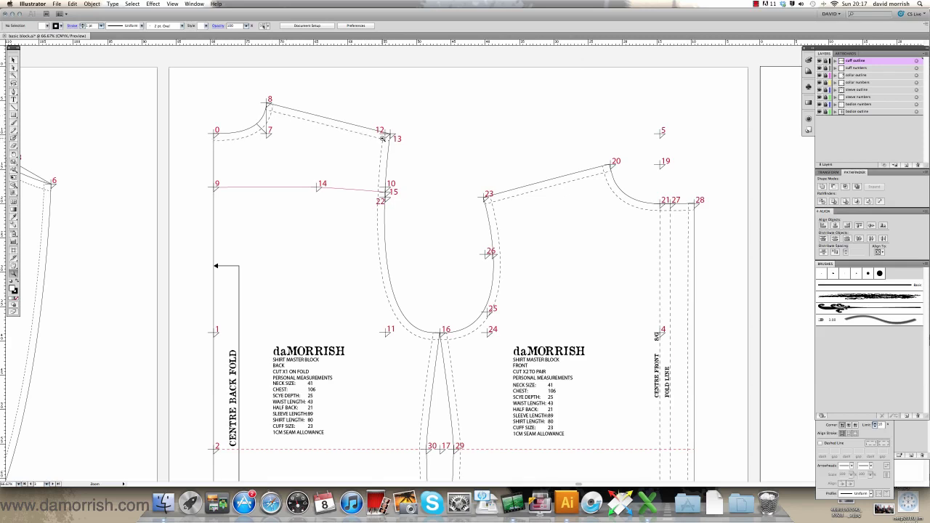
click(493, 205)
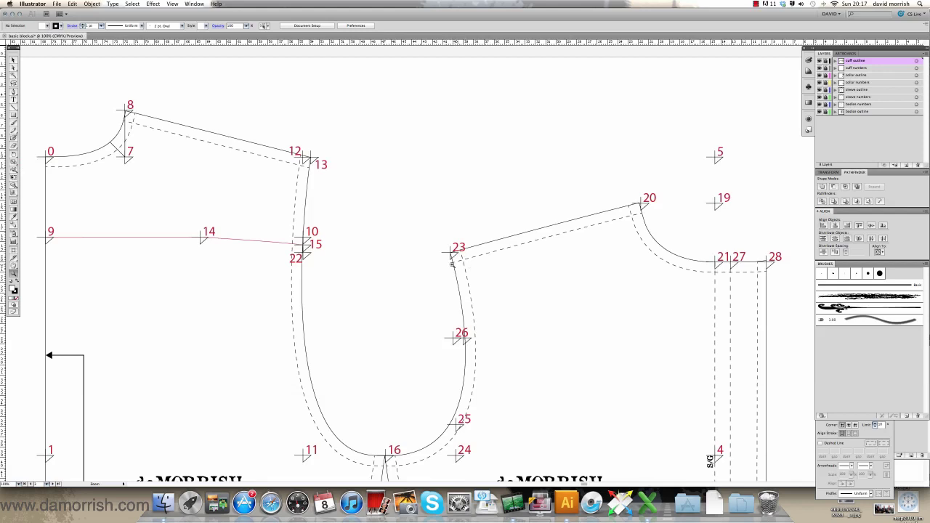
scroll(390, 277, down, 1)
scroll(391, 277, down, 3)
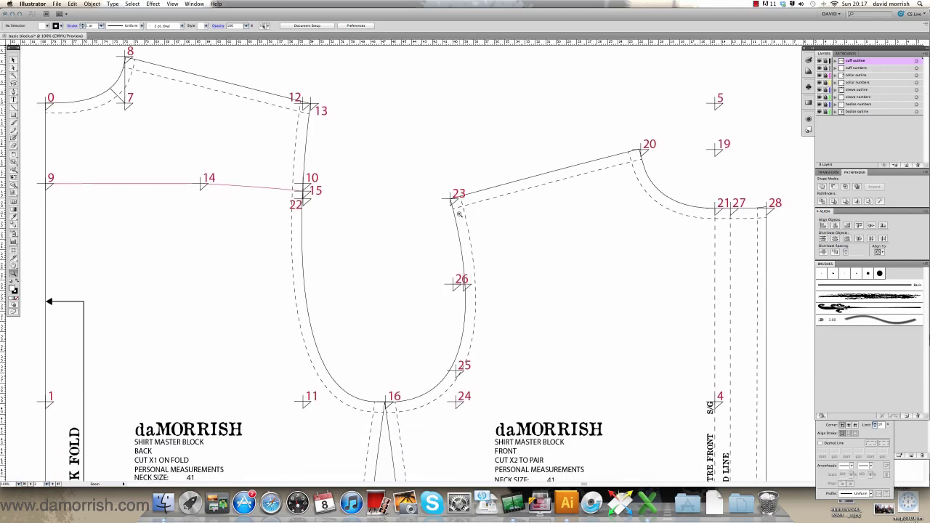
scroll(463, 206, down, 4)
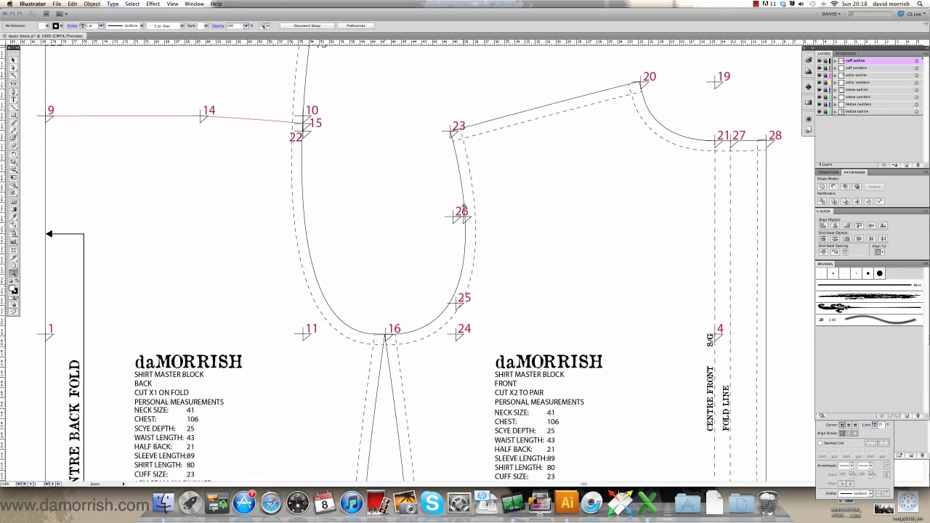
scroll(464, 206, up, 4)
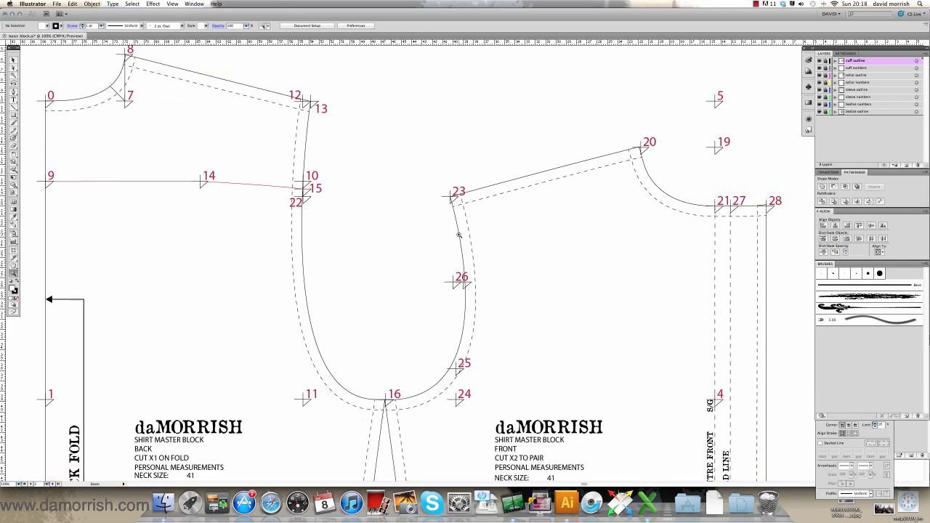
scroll(449, 230, down, 10)
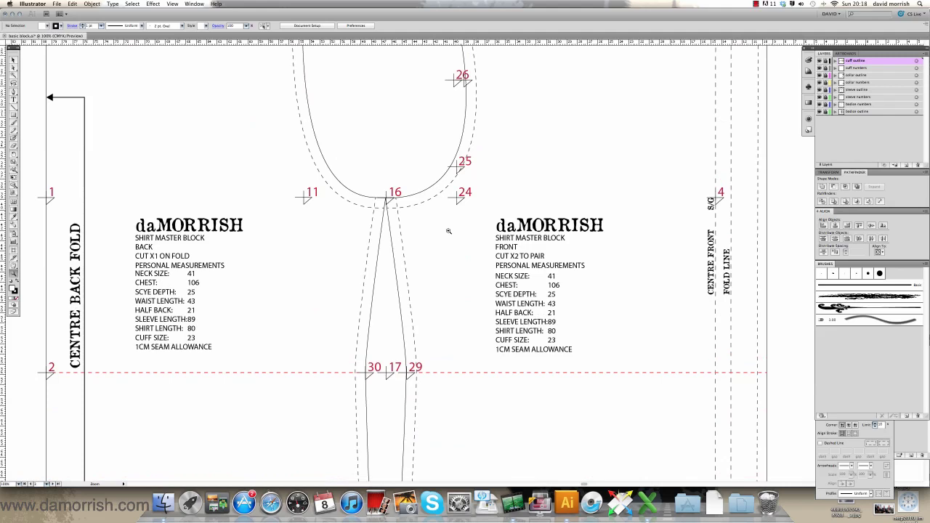
alt+click(448, 228)
alt+click(449, 229)
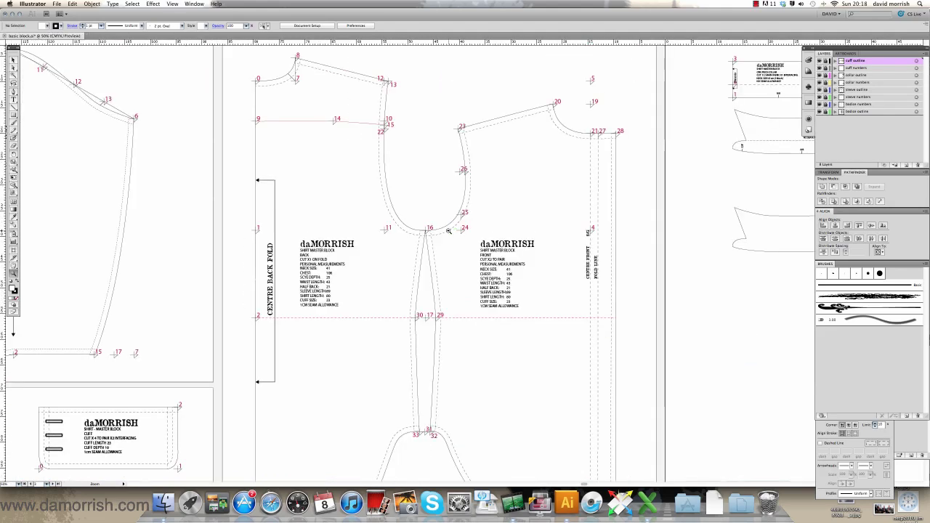
alt+click(448, 230)
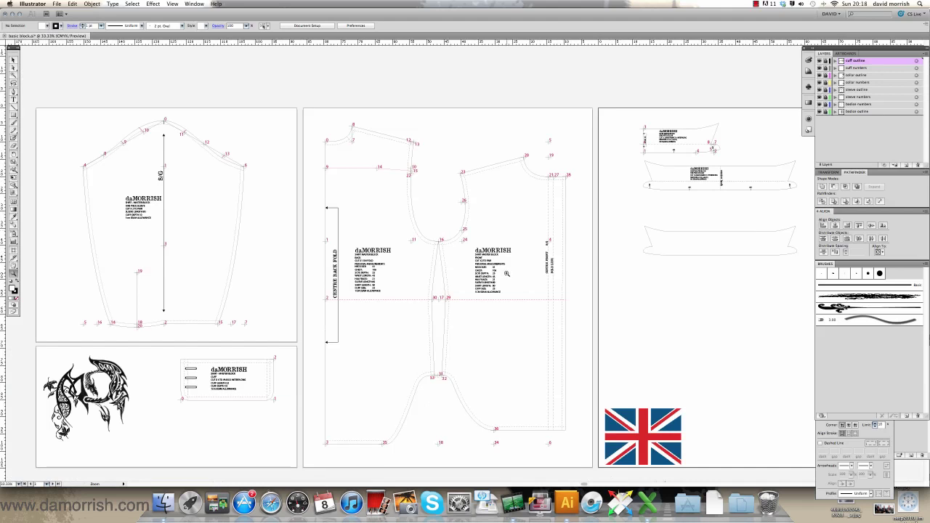
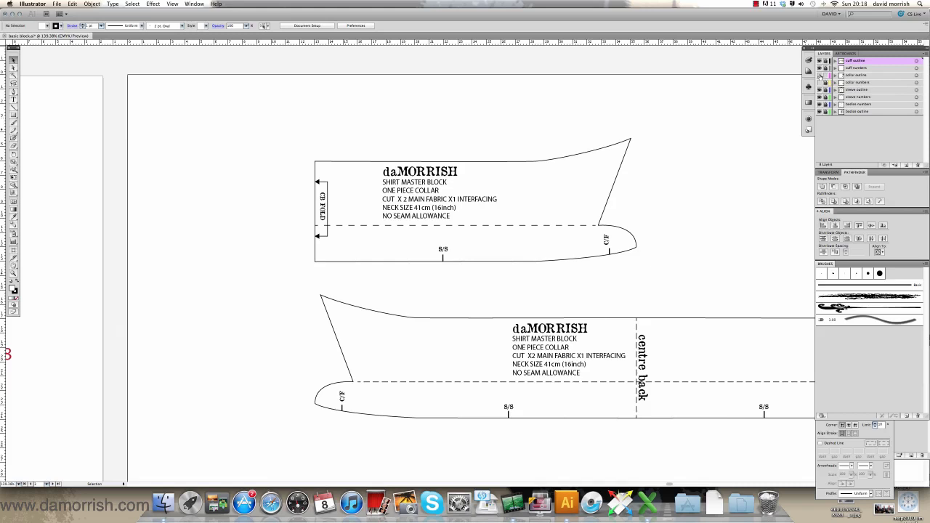
Check the collar outline layer by hiding and showing it, and make it the active layer for selecting objects.
click(820, 75)
click(820, 76)
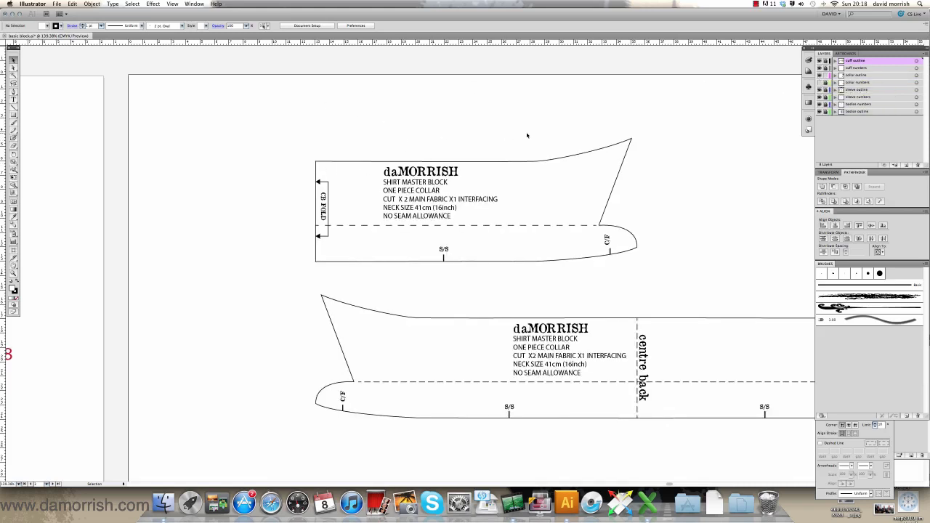
drag(518, 124, 435, 102)
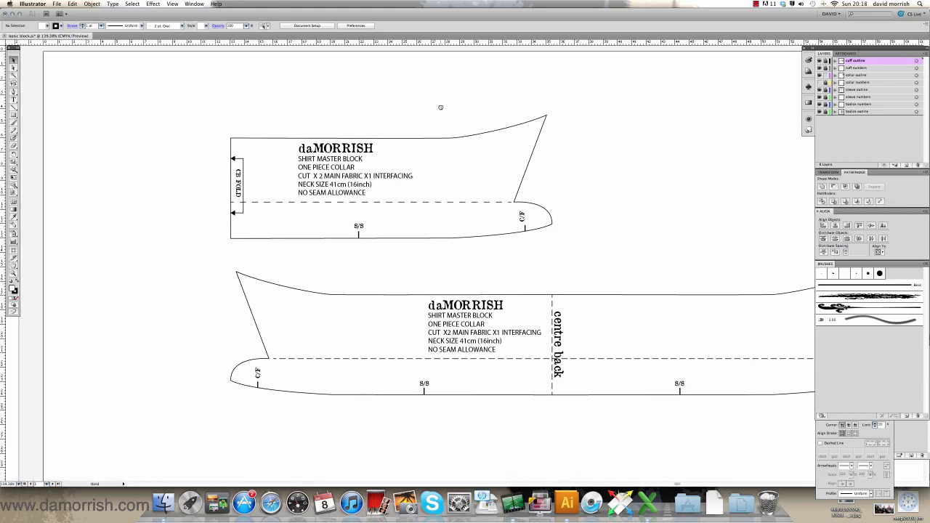
click(861, 75)
click(13, 92)
key(v)
Select the stand outline and the upper collar outline of the half collar pattern in turn, ending with the upper collar selected.
click(278, 138)
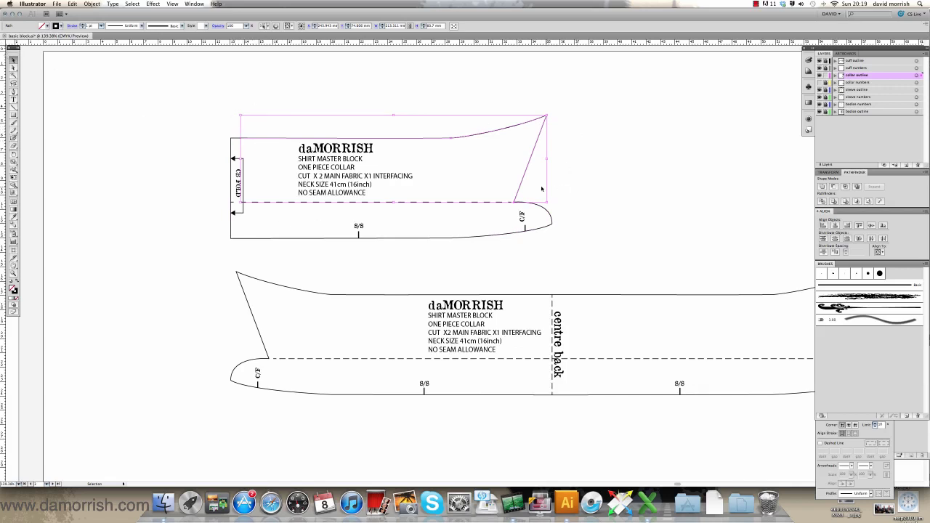
click(232, 204)
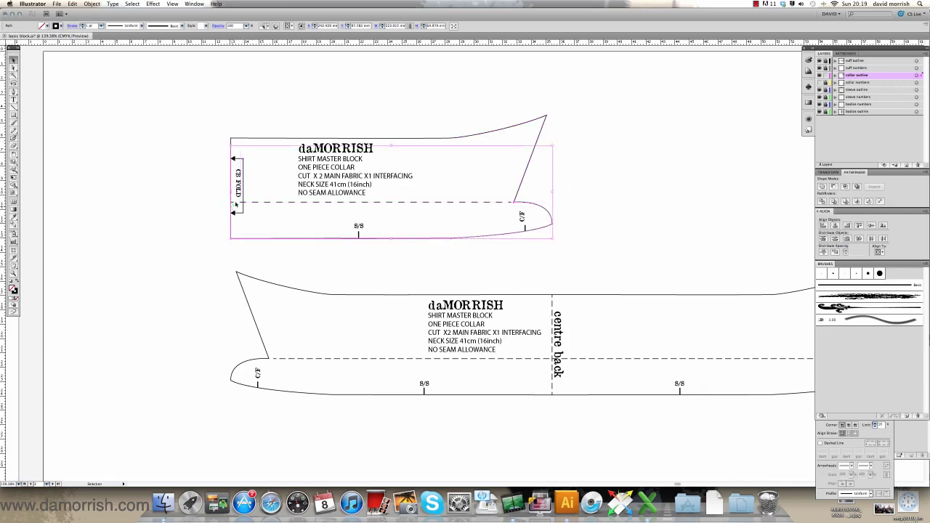
click(253, 129)
click(243, 148)
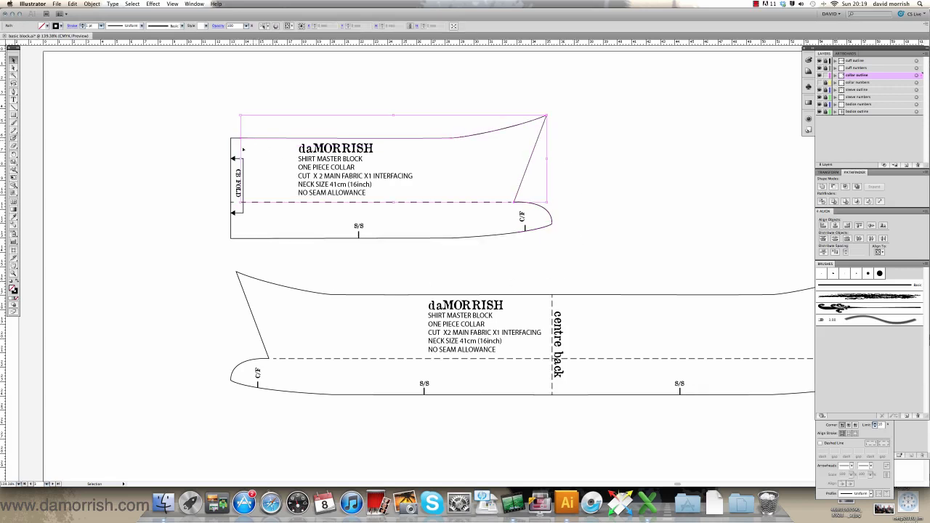
Join the open end points along the half collar's upper edge, near the centre-back fold corner.
click(13, 273)
drag(206, 118, 266, 163)
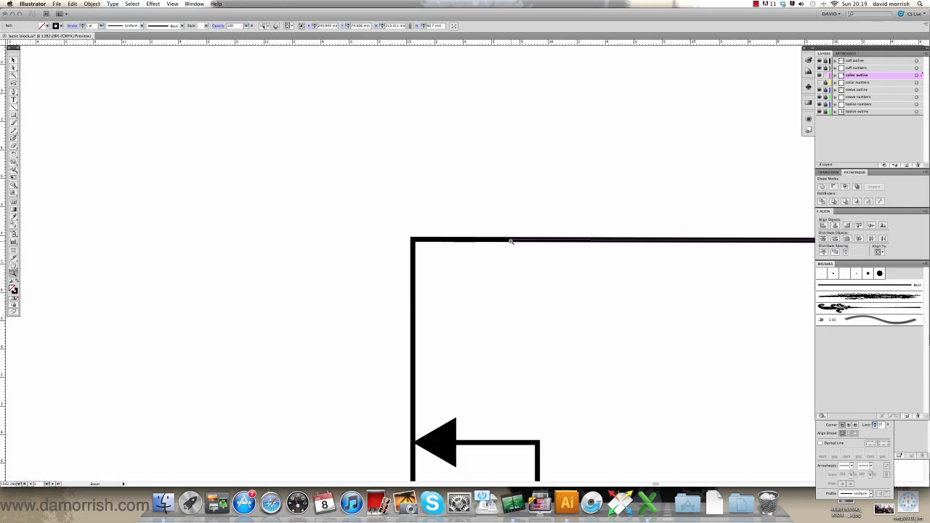
click(14, 68)
drag(496, 216, 523, 272)
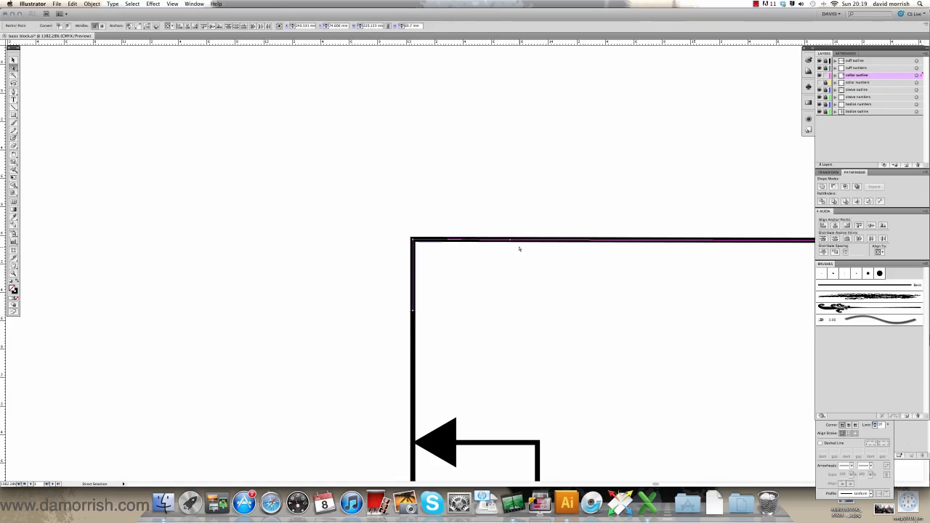
click(512, 241)
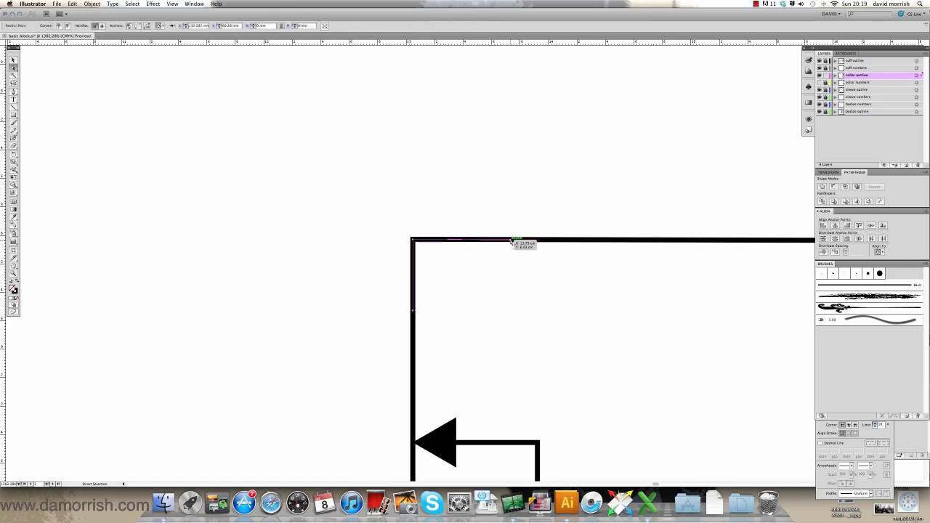
drag(494, 223, 511, 242)
right_click(509, 241)
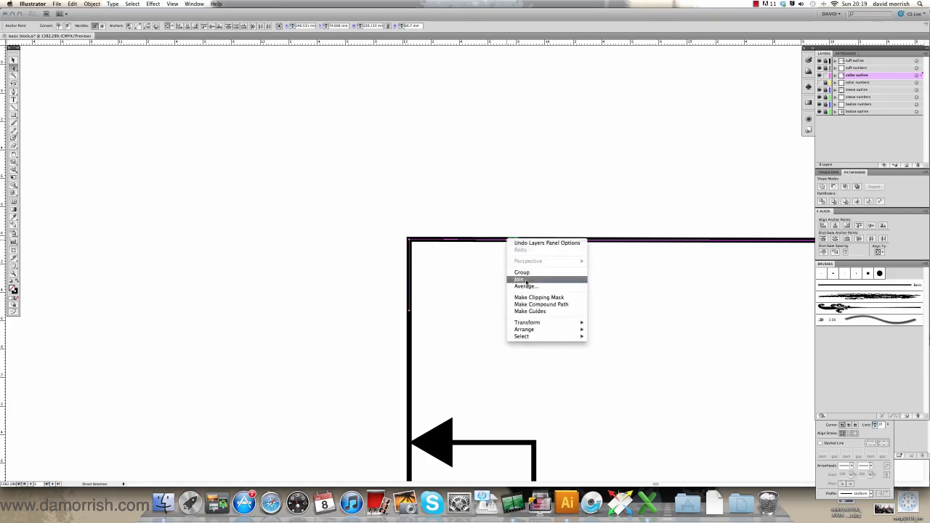
click(523, 280)
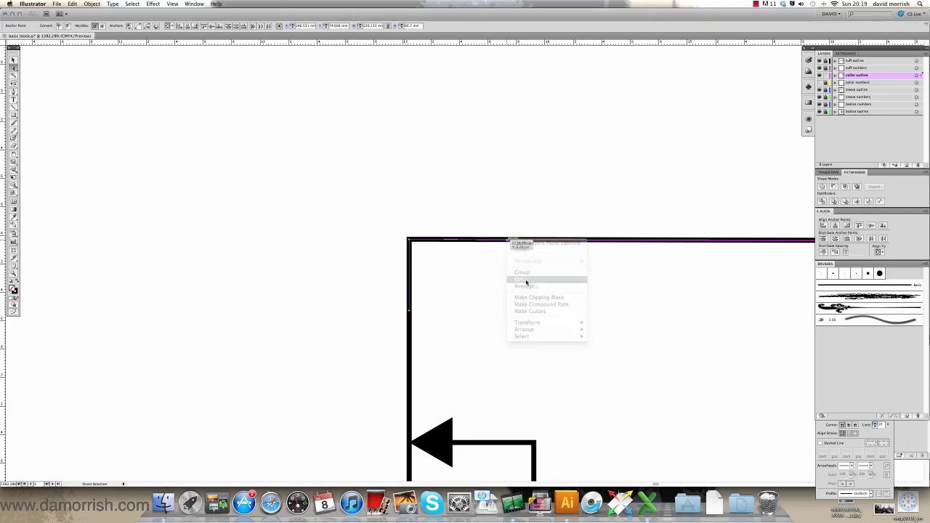
Check the join on the half collar's upper edge by selecting the outline, and clear the selection.
click(173, 3)
click(183, 68)
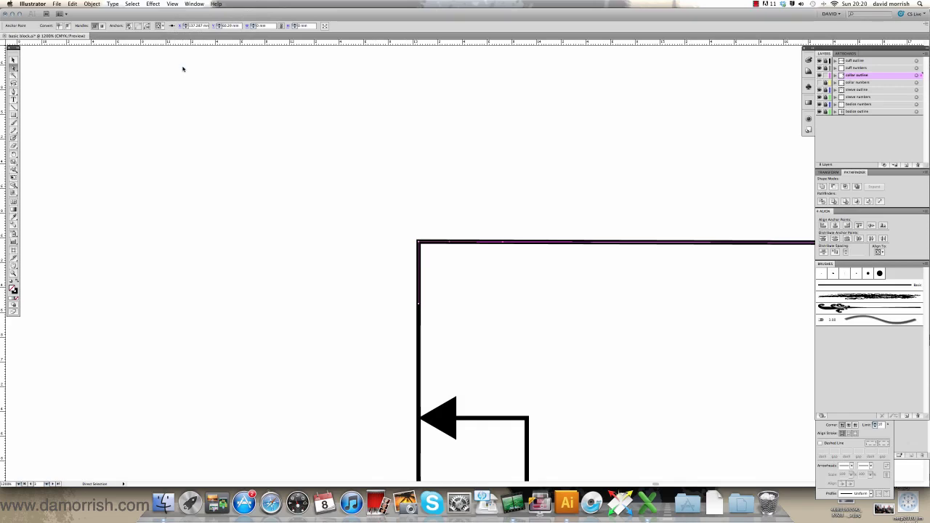
key(super+minus)
key(super+minus)
key(super+minus)
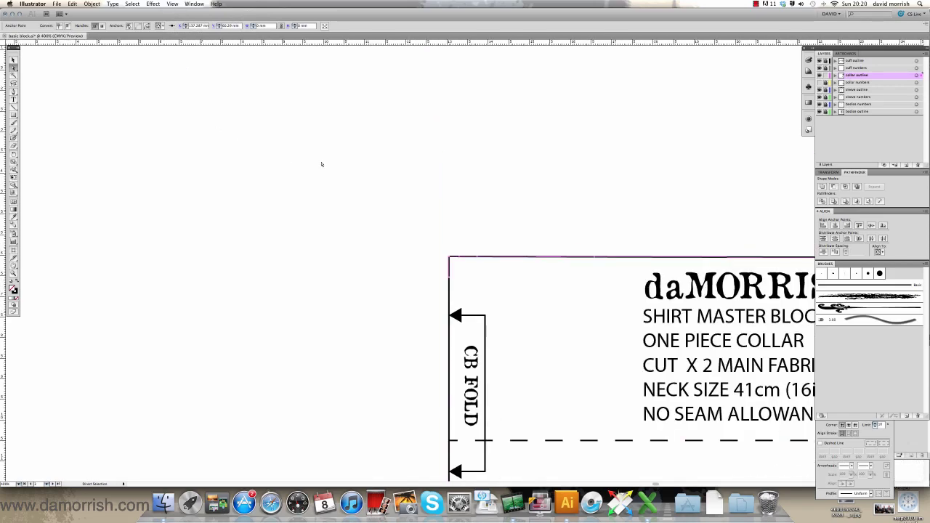
scroll(312, 130, right, 10)
scroll(312, 131, down, 3)
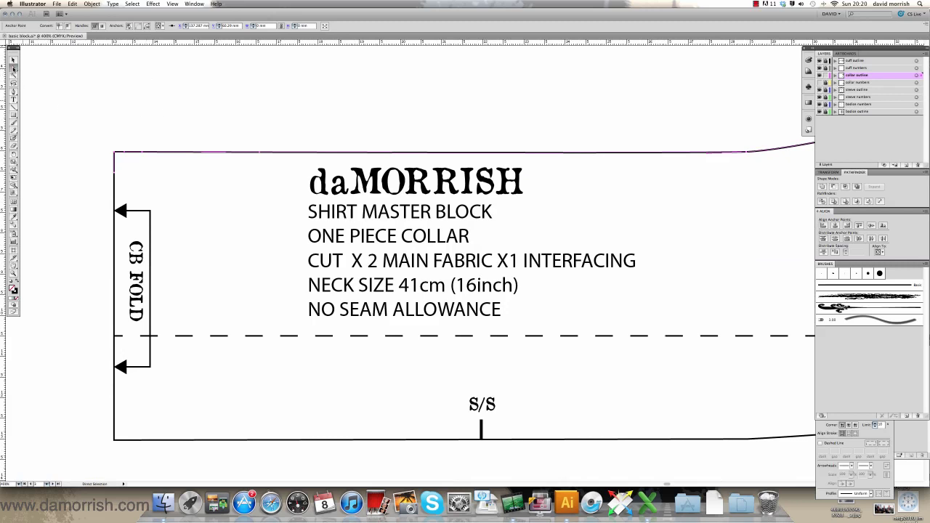
click(13, 59)
click(67, 114)
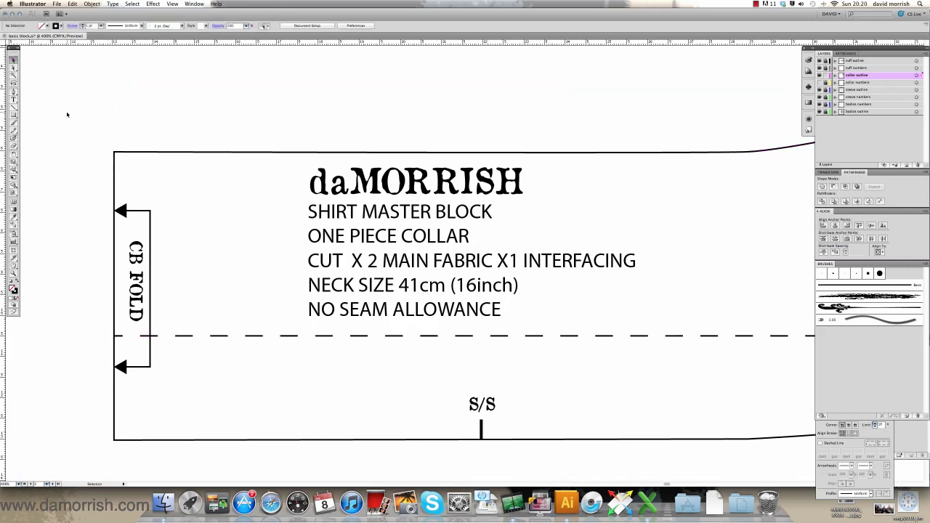
click(168, 152)
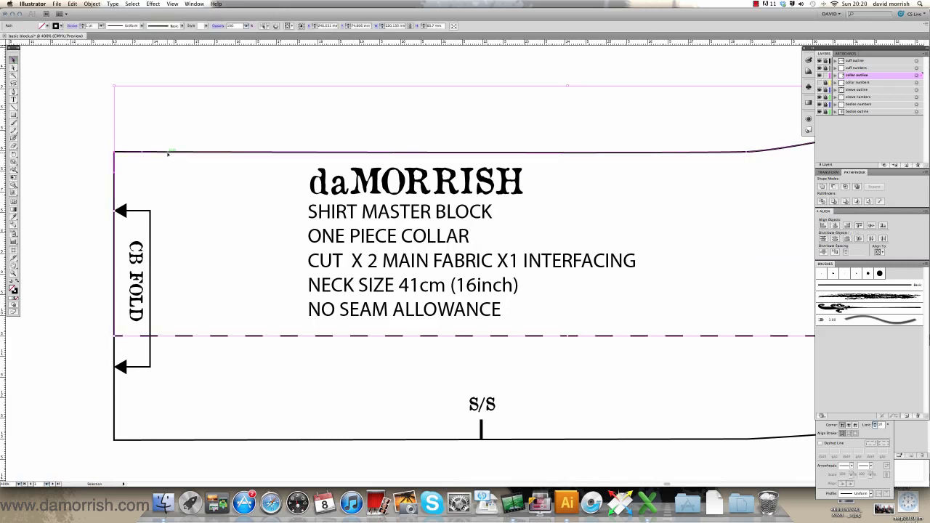
click(85, 114)
Join the open end points on the half collar's centre-back edge, just below the upper corner.
click(14, 67)
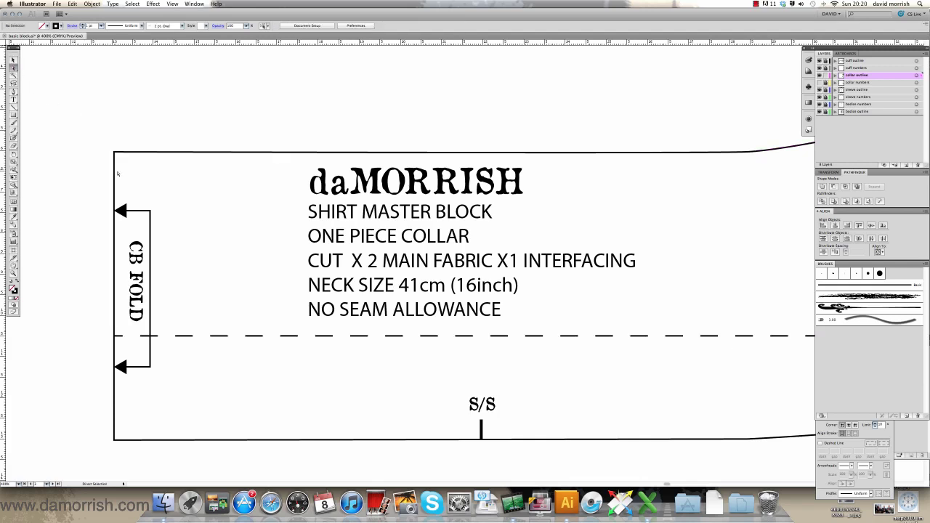
mouse_move(101, 169)
mouse_down()
mouse_move(128, 194)
mouse_move(116, 175)
mouse_up()
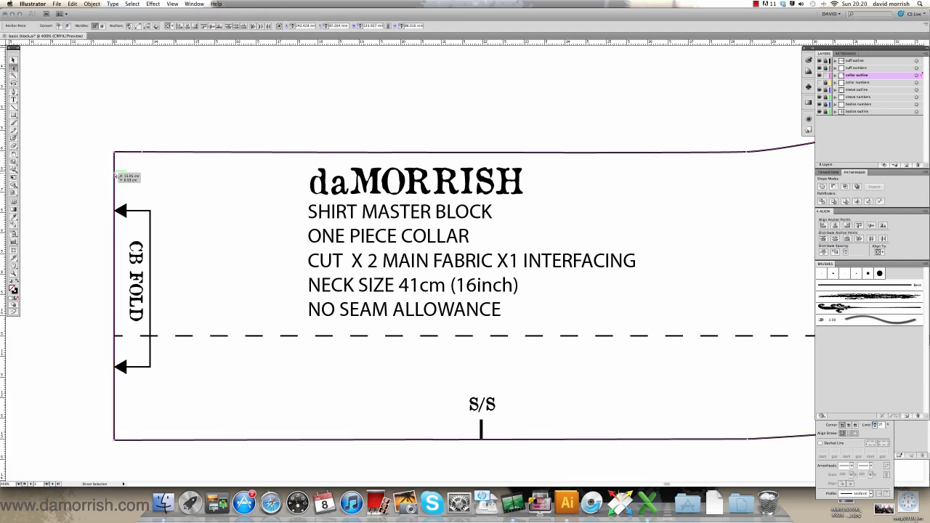
right_click(115, 174)
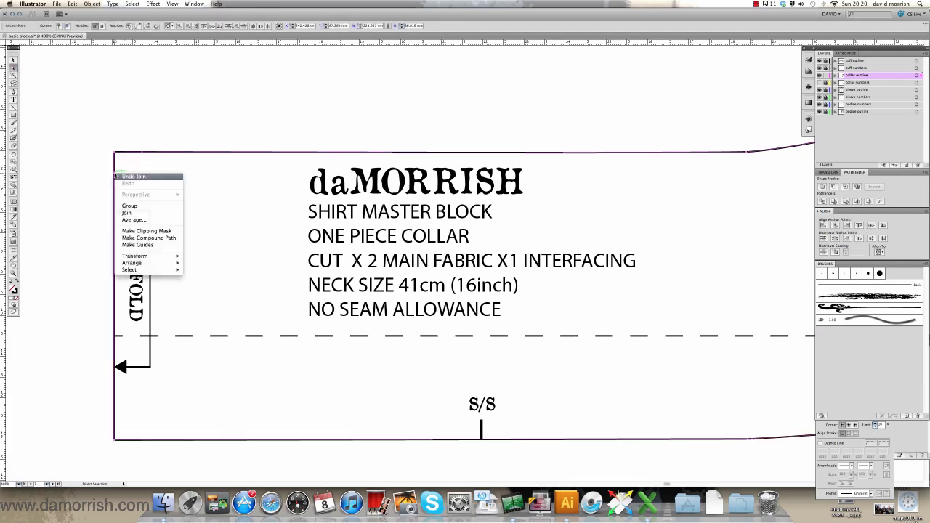
click(144, 213)
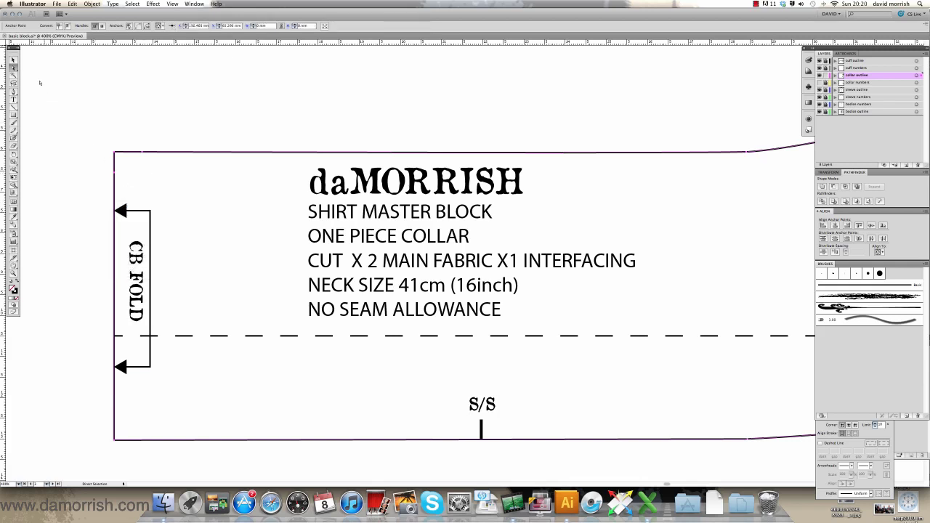
Select the half collar outline to check that it is one continuous path, and deselect it.
click(13, 60)
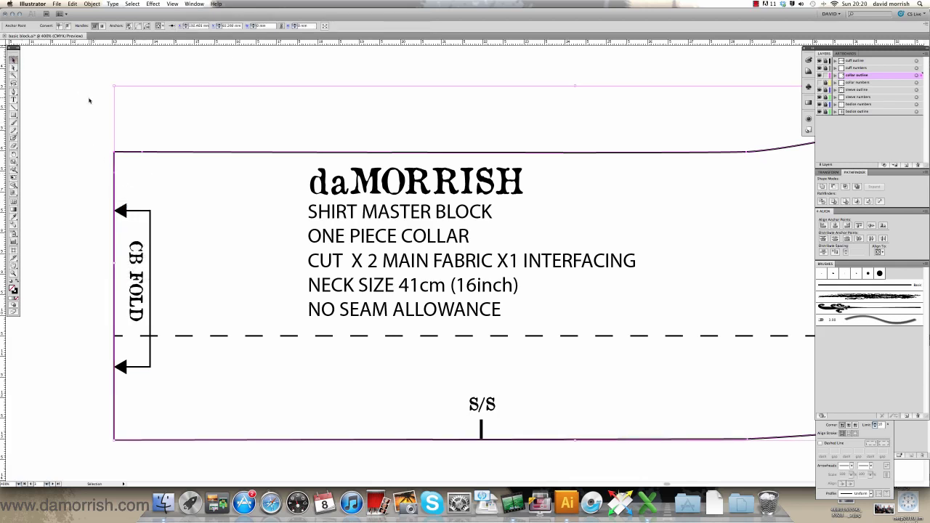
click(121, 152)
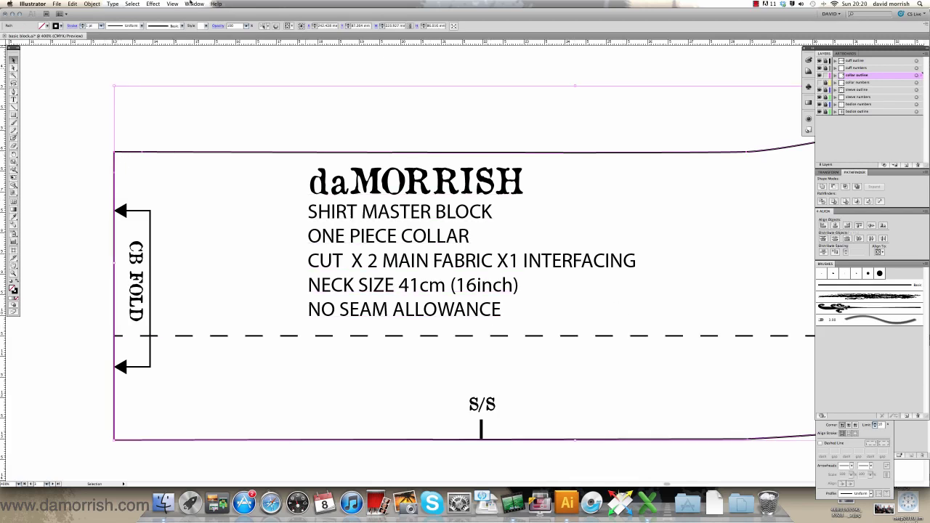
key(super+minus)
key(super+minus)
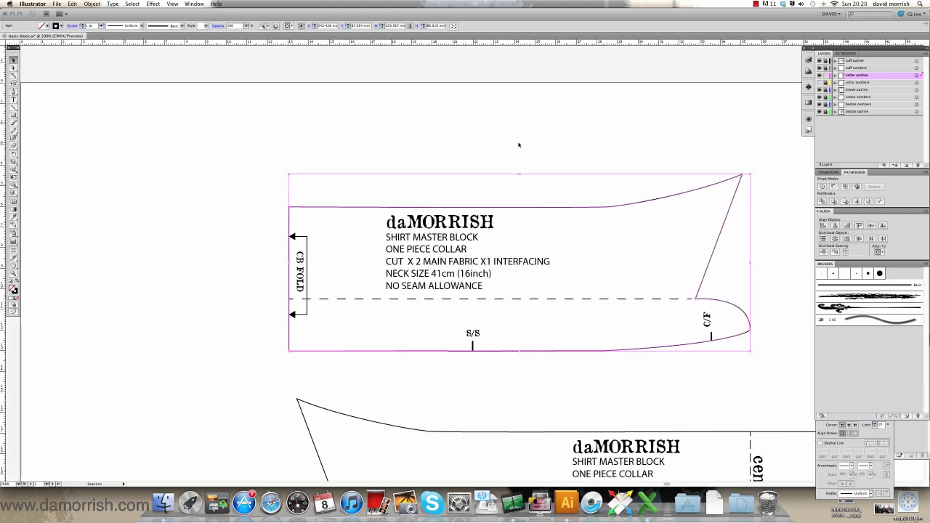
drag(518, 145, 452, 133)
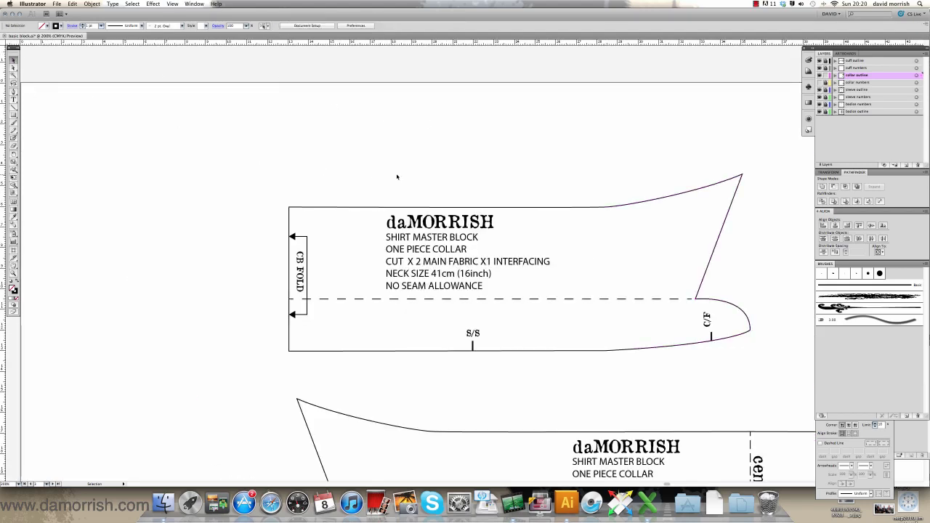
drag(459, 175, 315, 156)
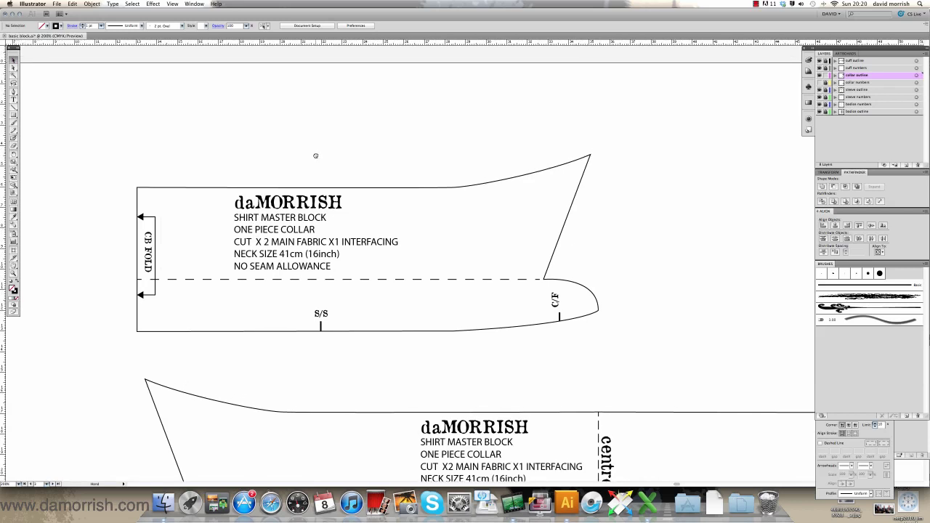
drag(380, 155, 342, 152)
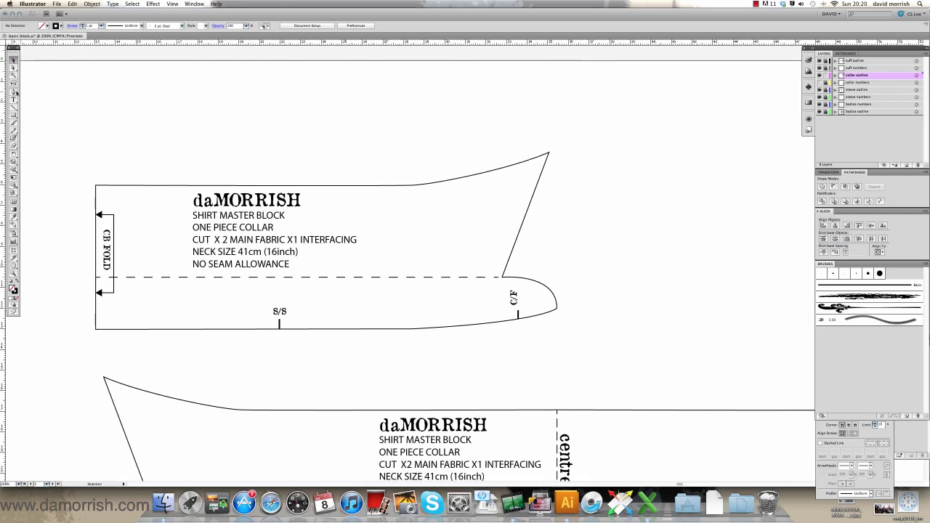
Draw a straight horizontal line about 39 mm long with the Pen tool in the empty area above and beyond the collar point.
click(14, 93)
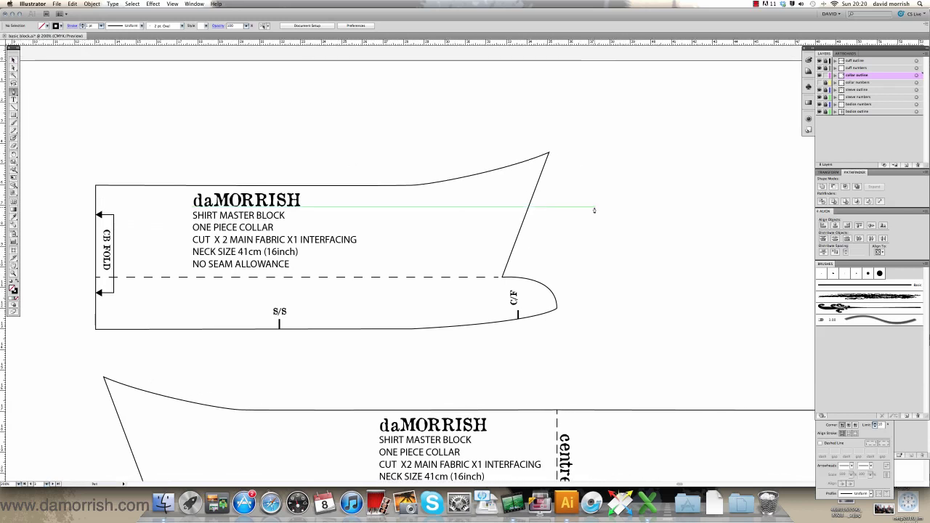
click(600, 97)
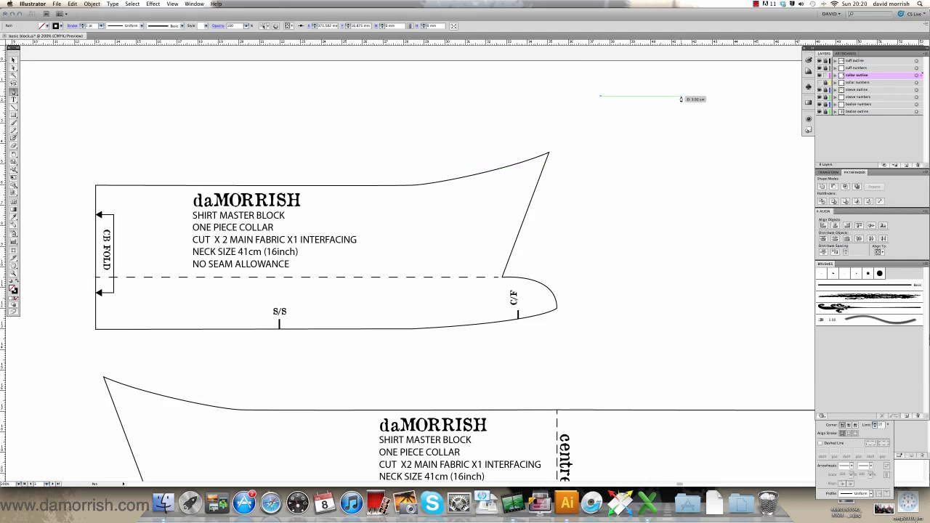
click(681, 98)
click(17, 62)
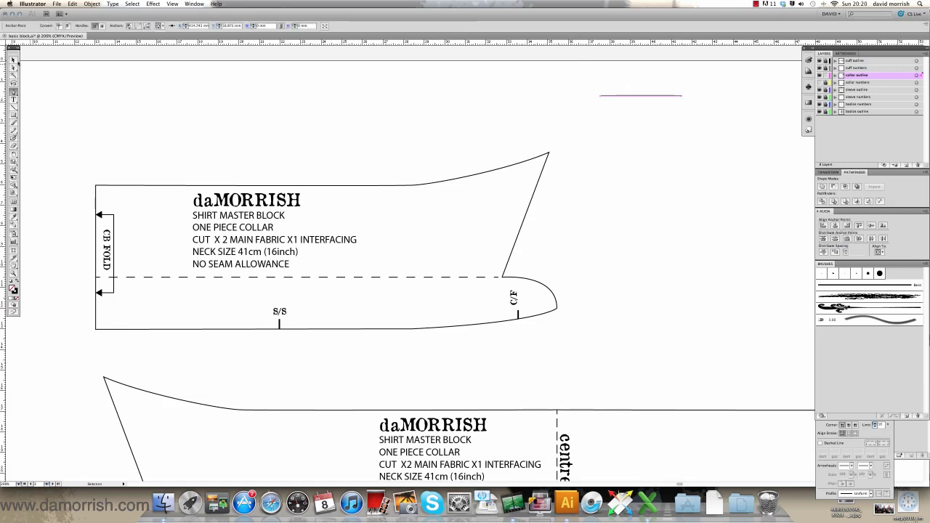
Copy the short line with the Move command, using 0 cm horizontal and 1 cm vertical offset with preview on.
click(622, 96)
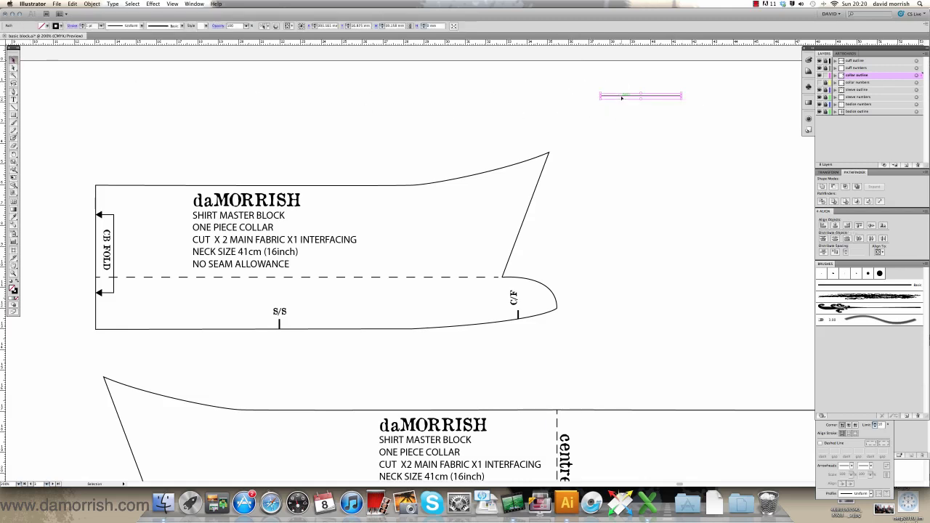
click(92, 4)
mouse_move(96, 12)
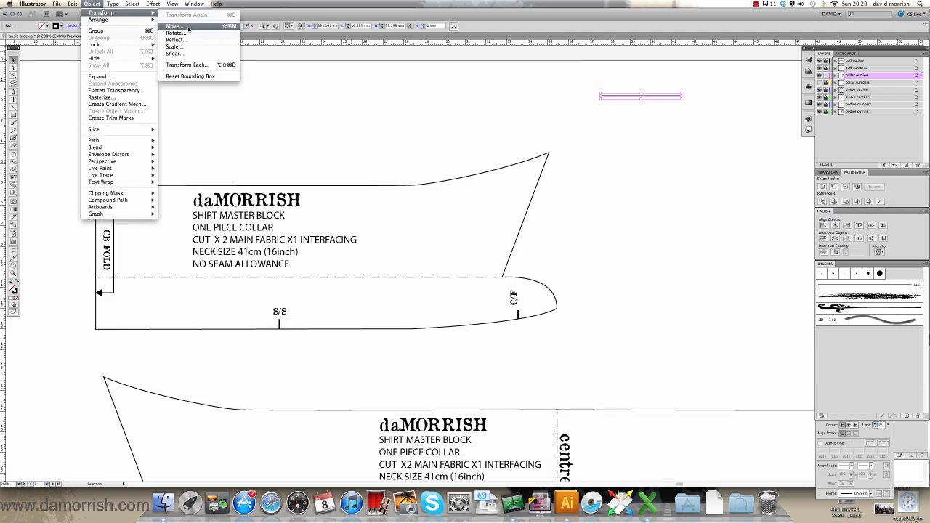
click(186, 28)
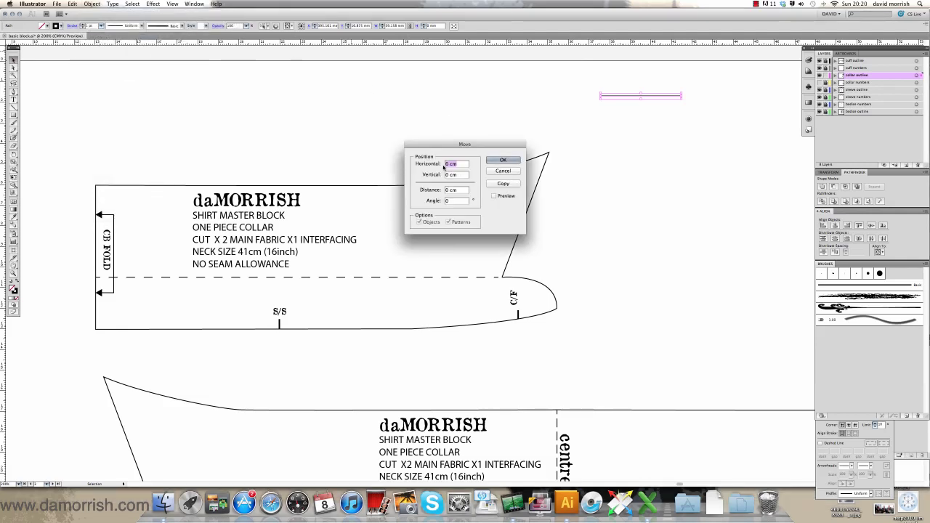
click(444, 174)
click(494, 196)
text(1)
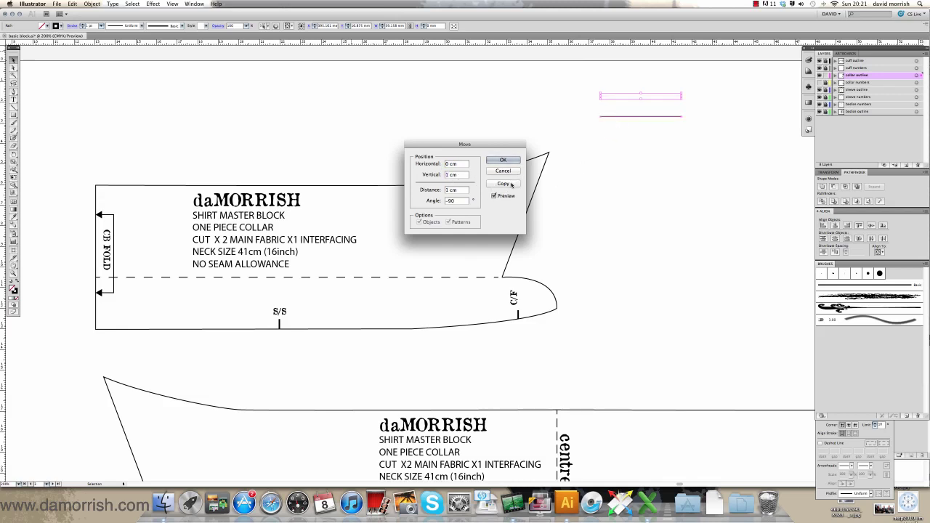
click(502, 183)
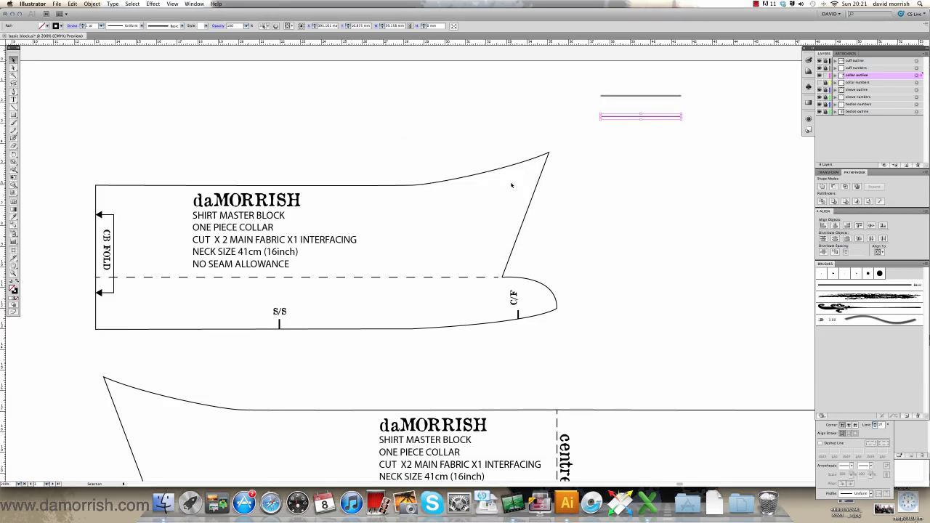
Repeat the last transformation to add a third parallel line below the copy, and clear the selection.
click(92, 3)
mouse_move(102, 13)
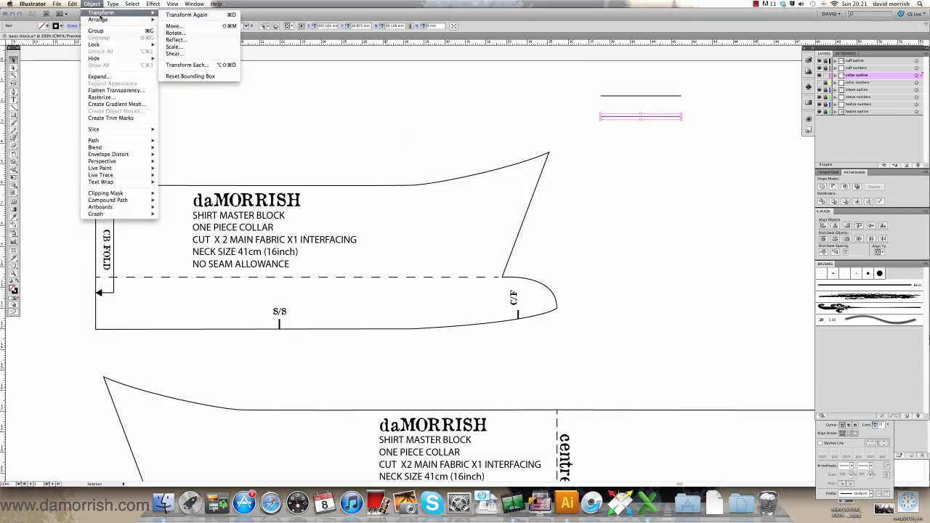
click(176, 14)
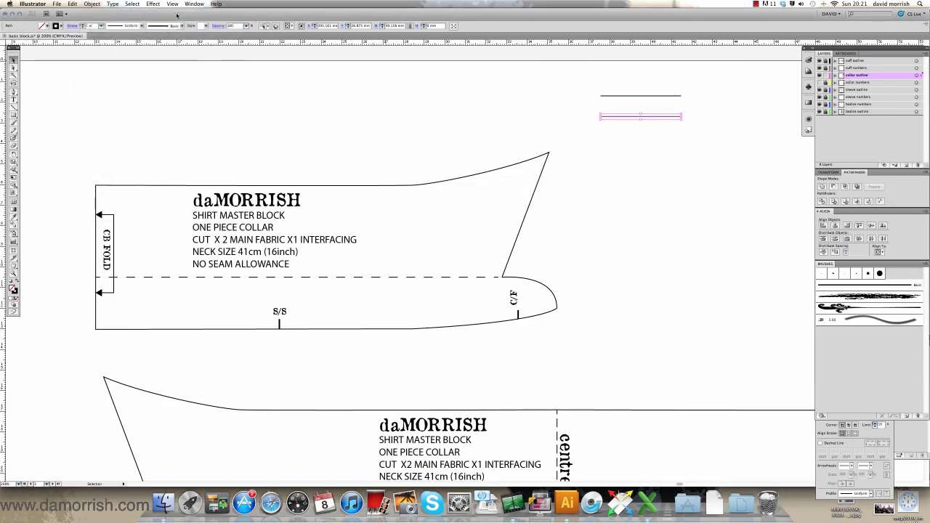
click(608, 182)
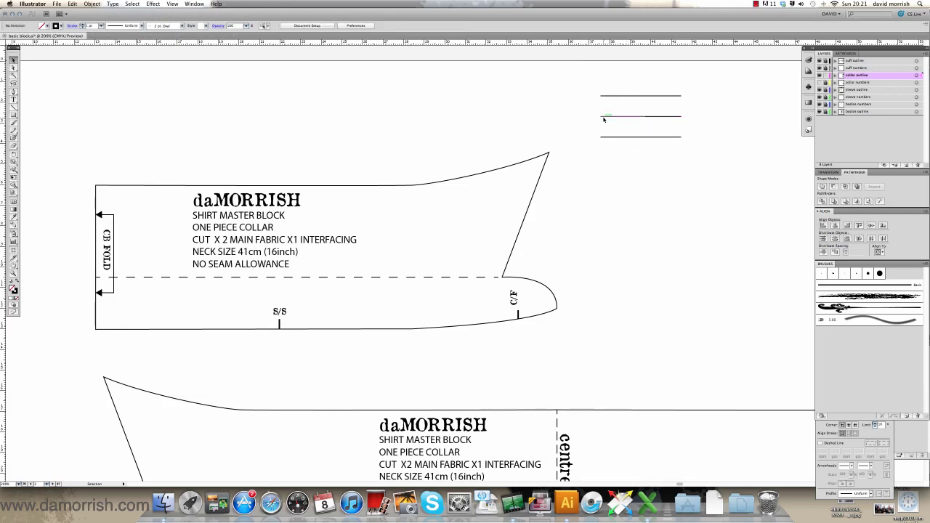
Create a new art brush from the three parallel lines, stretched to fit stroke length and stroked from left to right, and clear the selection.
drag(579, 77, 751, 173)
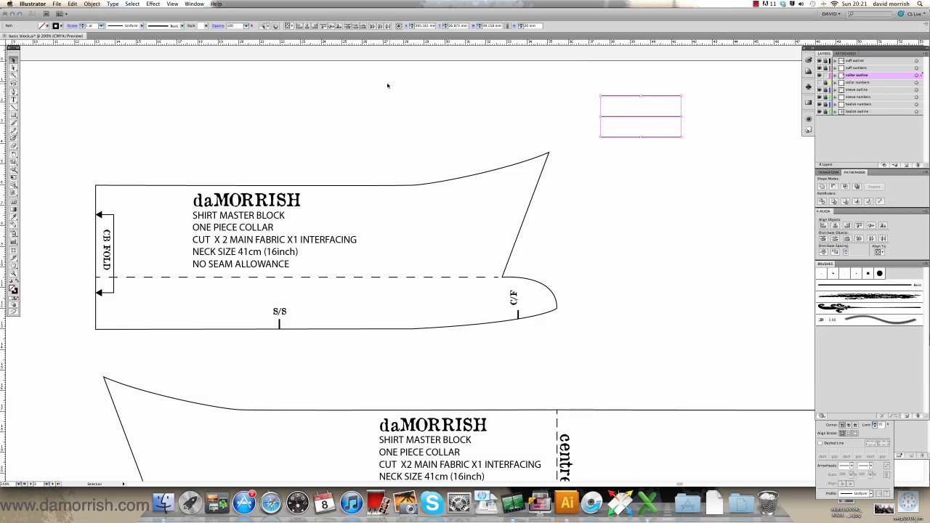
click(192, 3)
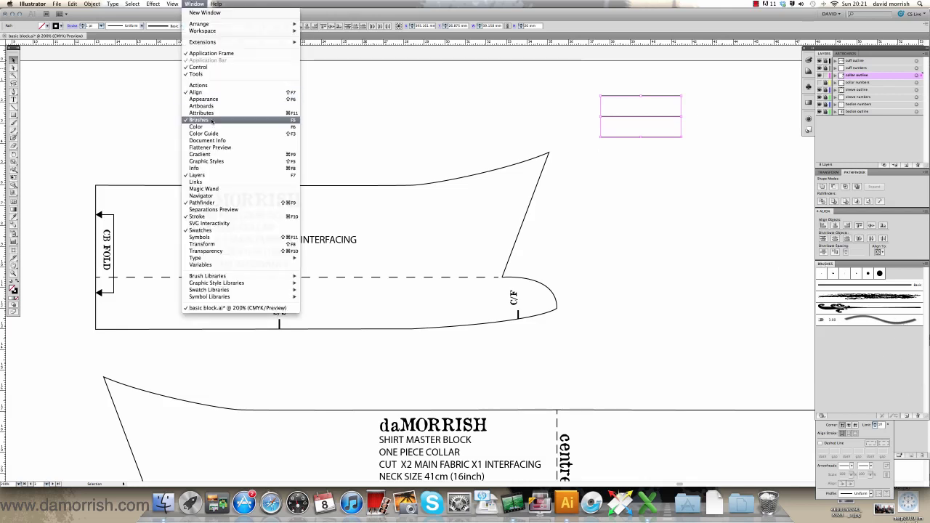
click(786, 255)
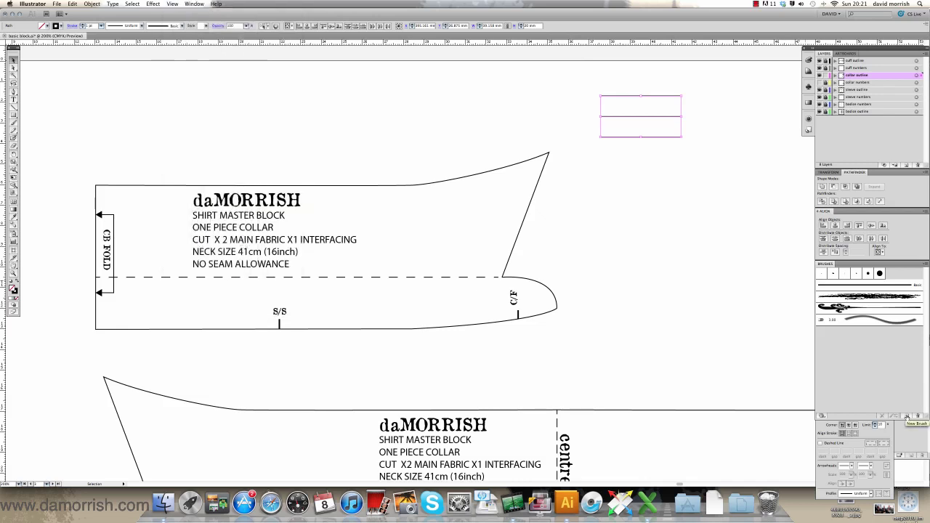
click(907, 417)
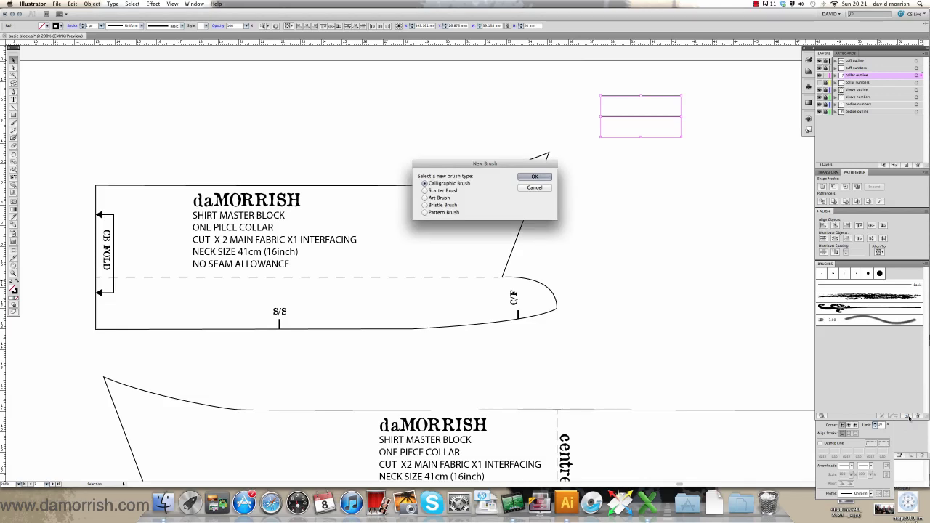
click(426, 198)
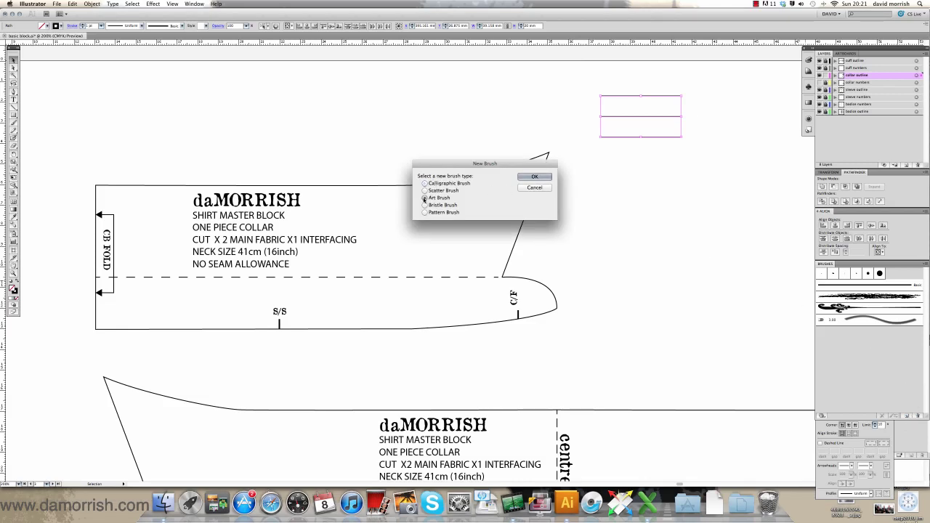
click(546, 177)
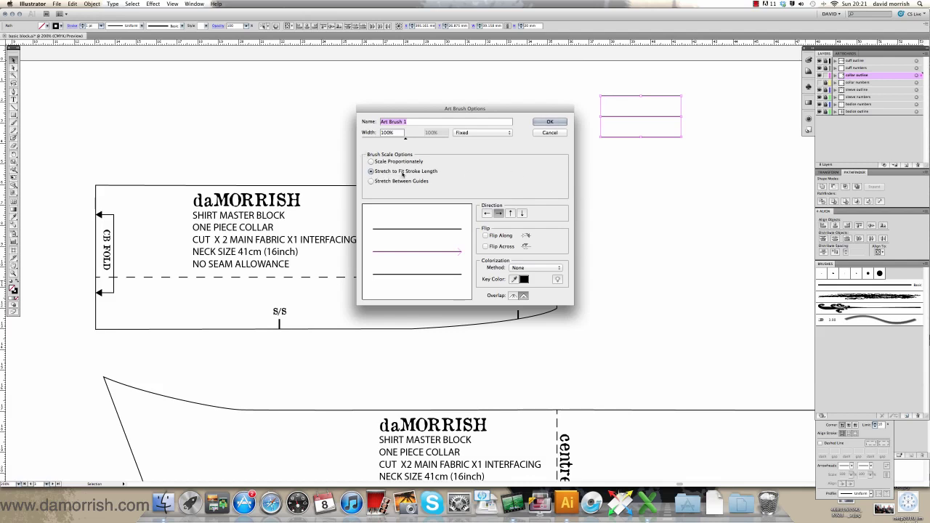
click(487, 213)
click(499, 214)
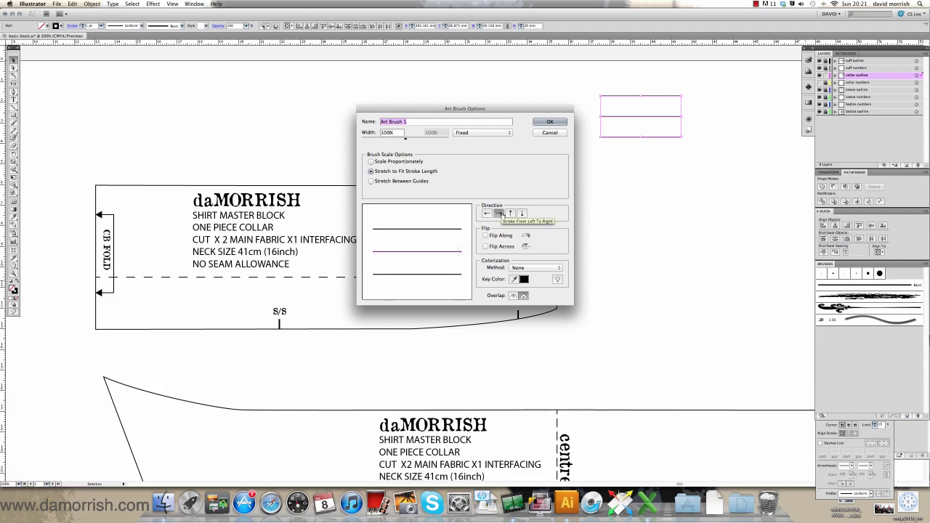
click(550, 122)
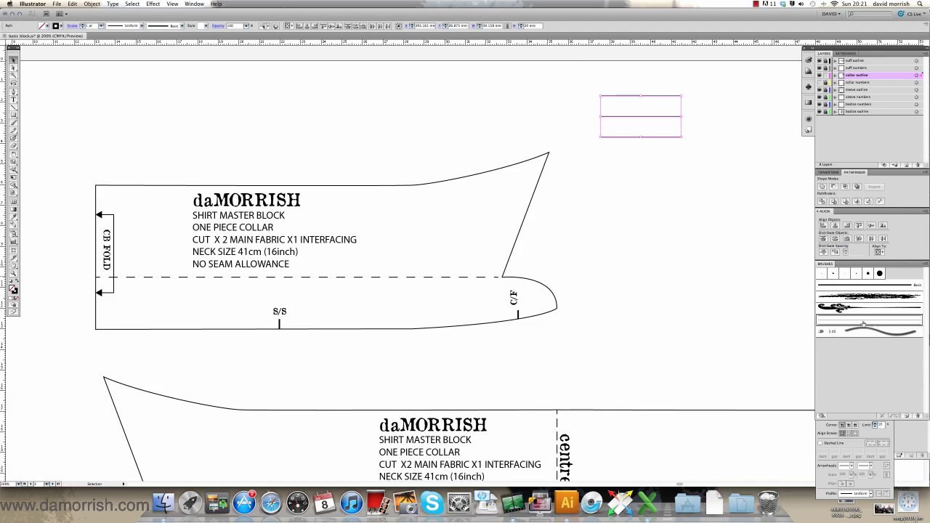
click(574, 256)
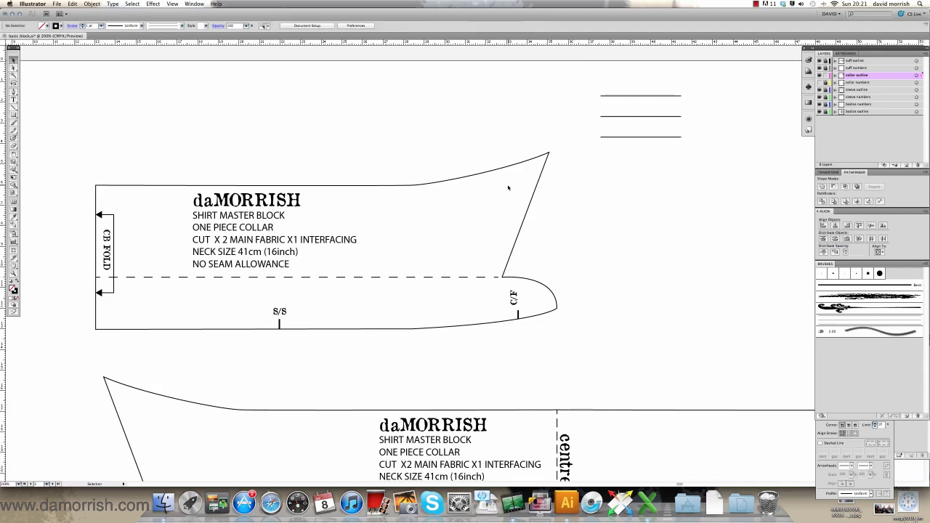
Apply the new three-line art brush to the half collar outline.
click(497, 169)
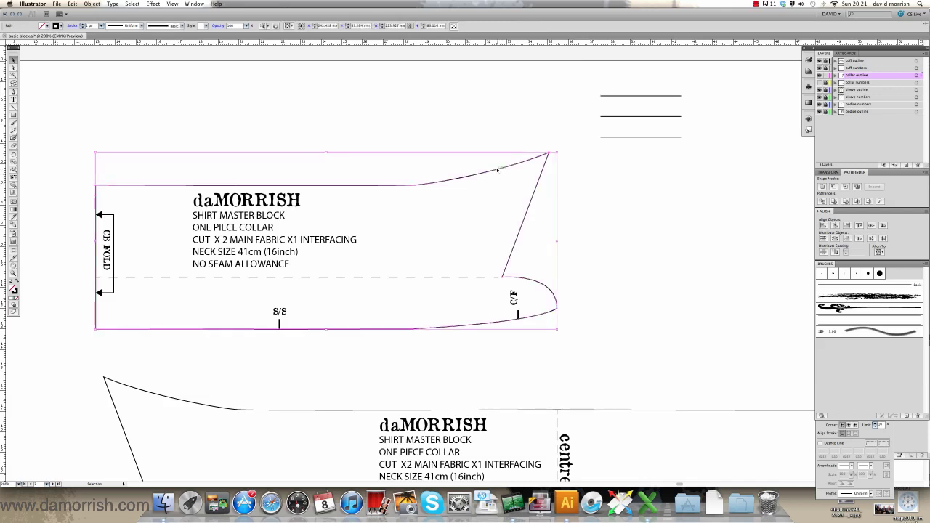
click(852, 320)
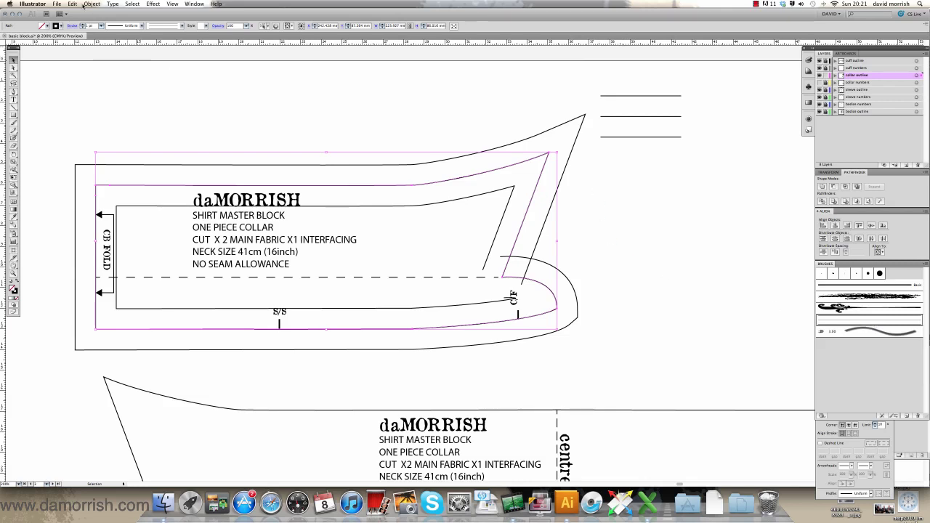
key(super+z)
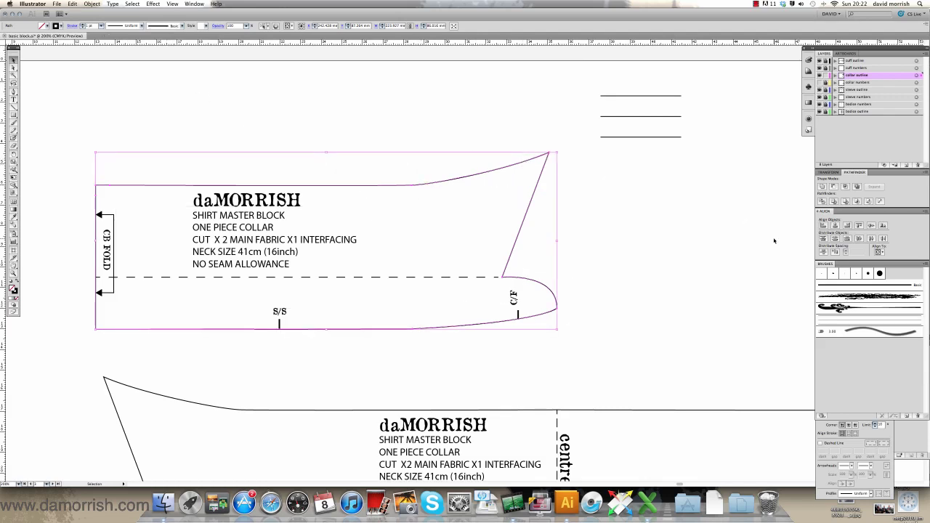
click(841, 321)
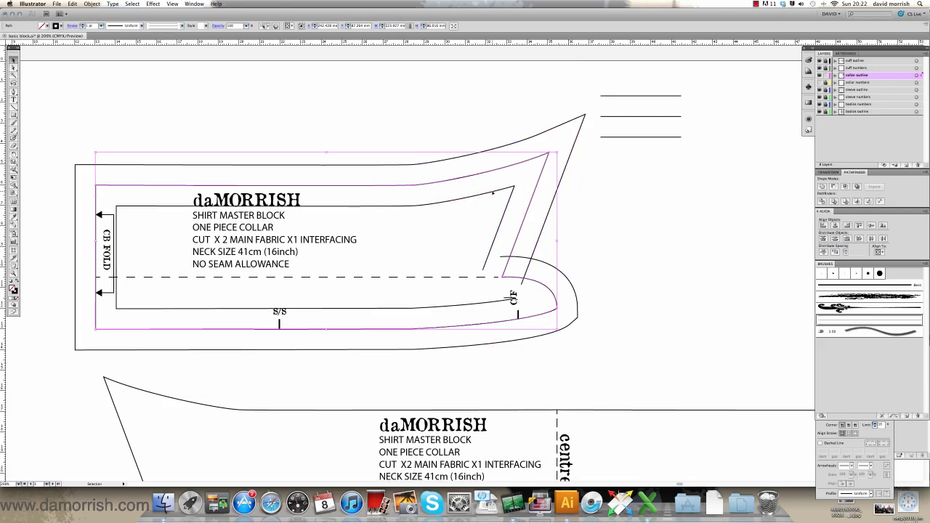
Expand the appearance of the brushed half collar outline.
click(436, 173)
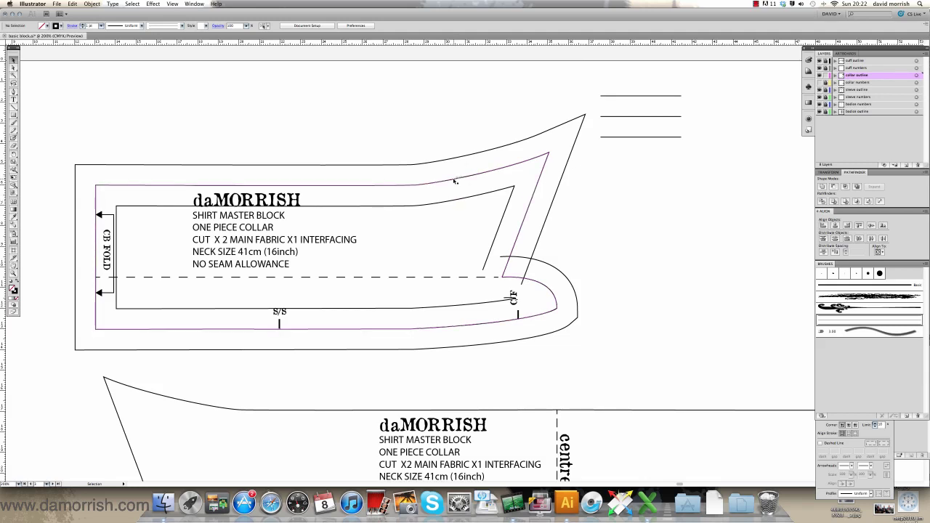
click(454, 181)
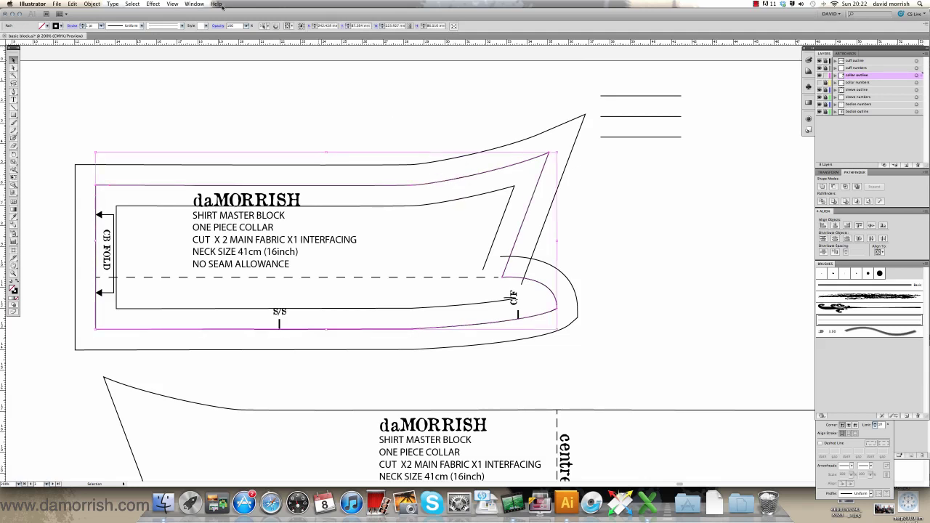
click(93, 4)
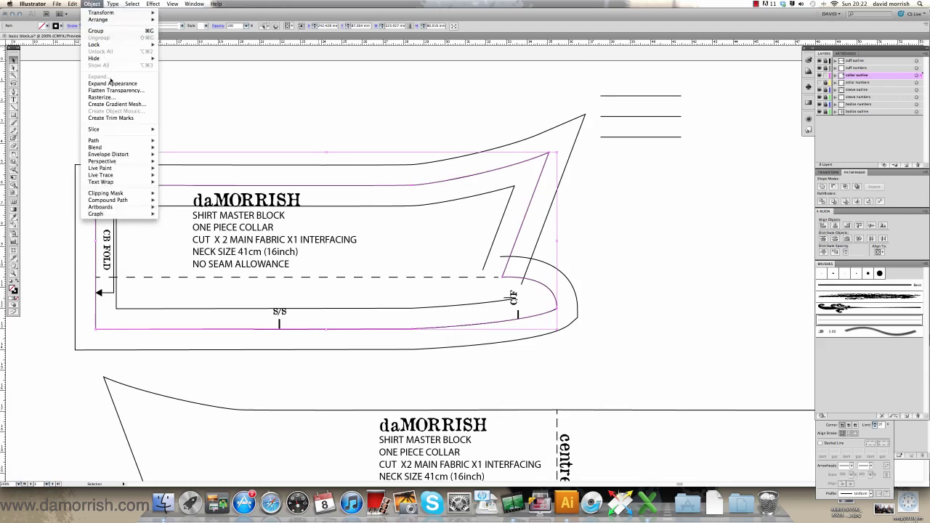
click(113, 82)
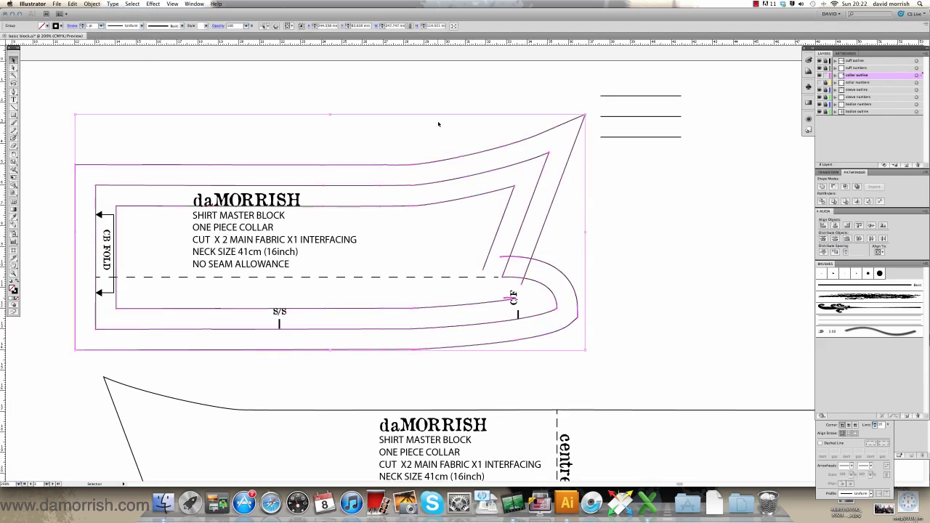
Ungroup the expanded collar outlines and delete the innermost one.
click(101, 3)
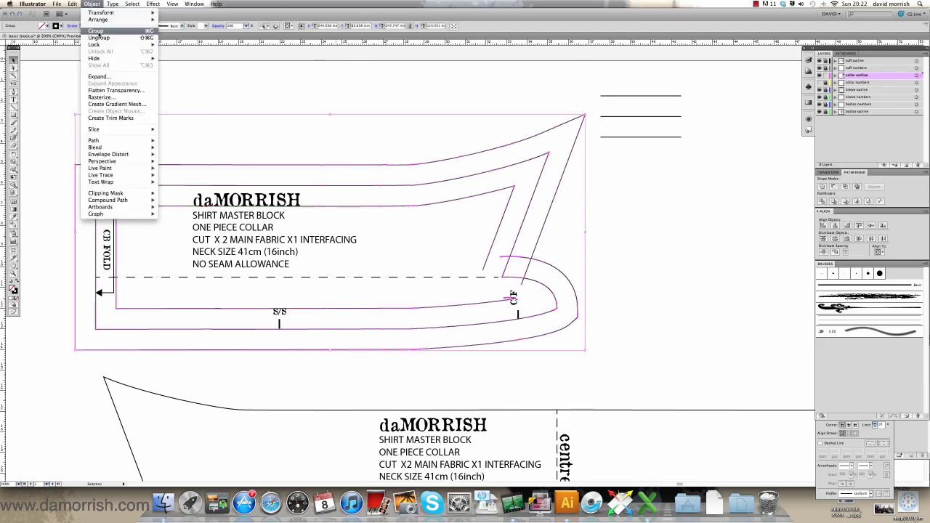
click(109, 40)
click(385, 101)
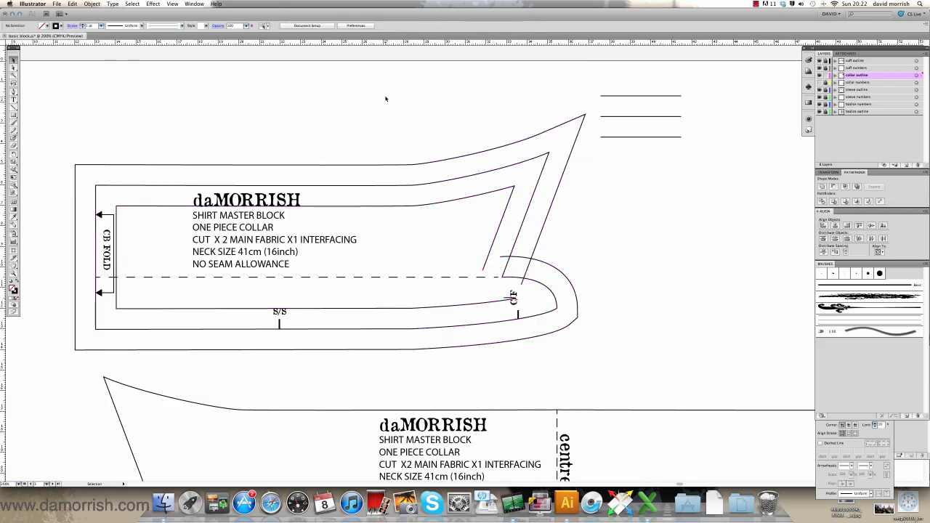
click(462, 199)
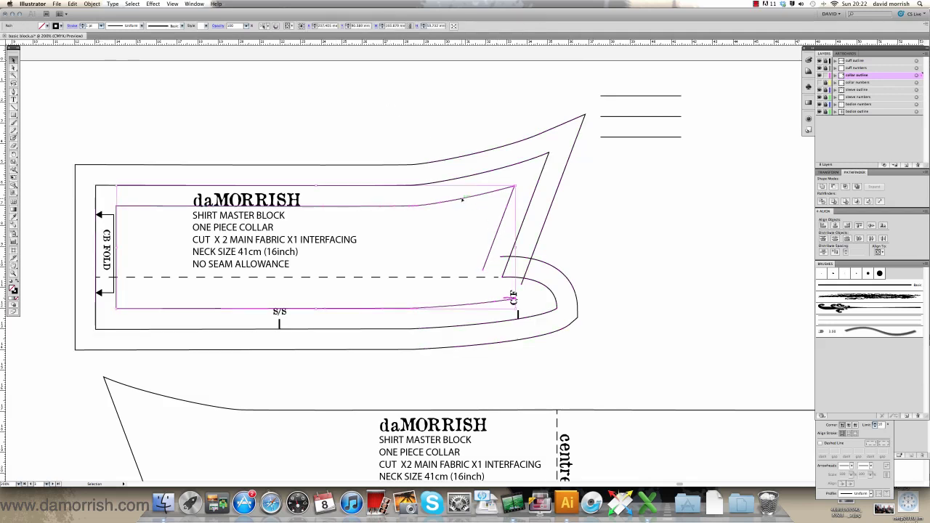
key(Delete)
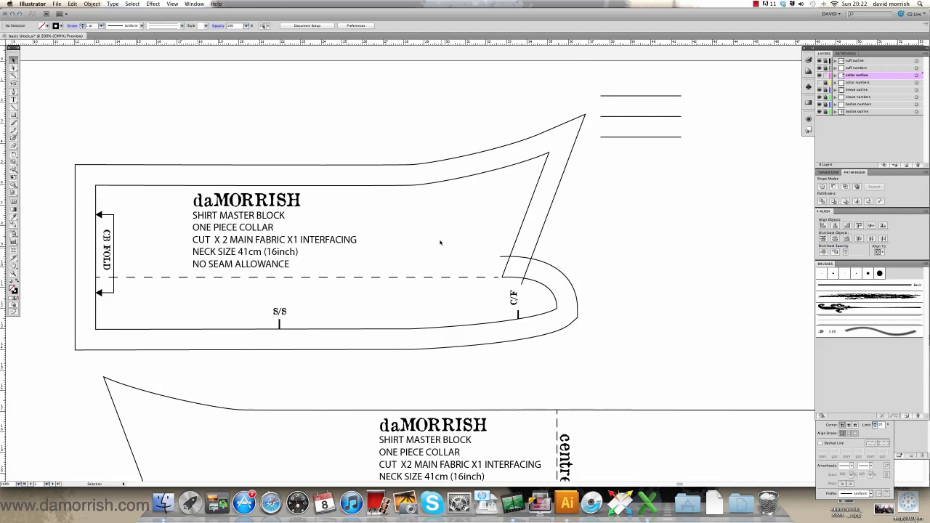
Give the original collar outline inside the seam allowance a dashed stroke with 6 pt dashes, and deselect it.
click(521, 226)
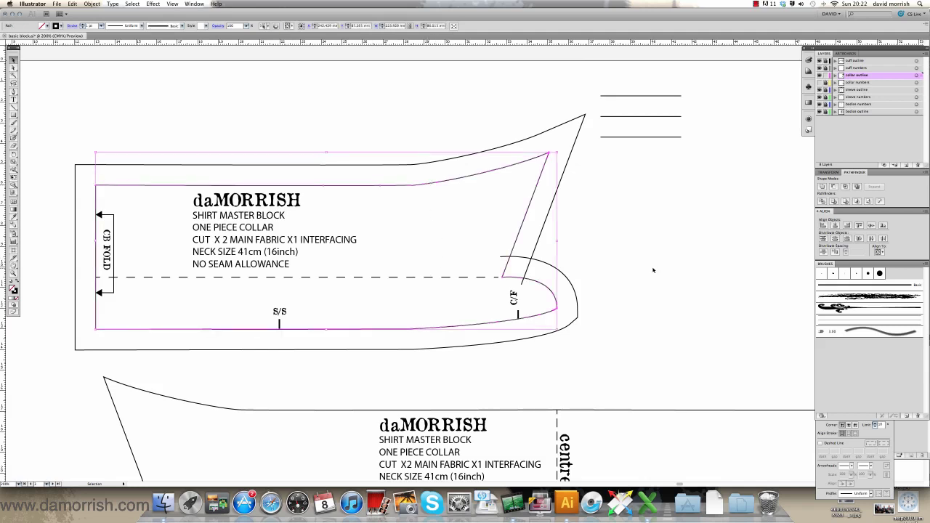
click(820, 444)
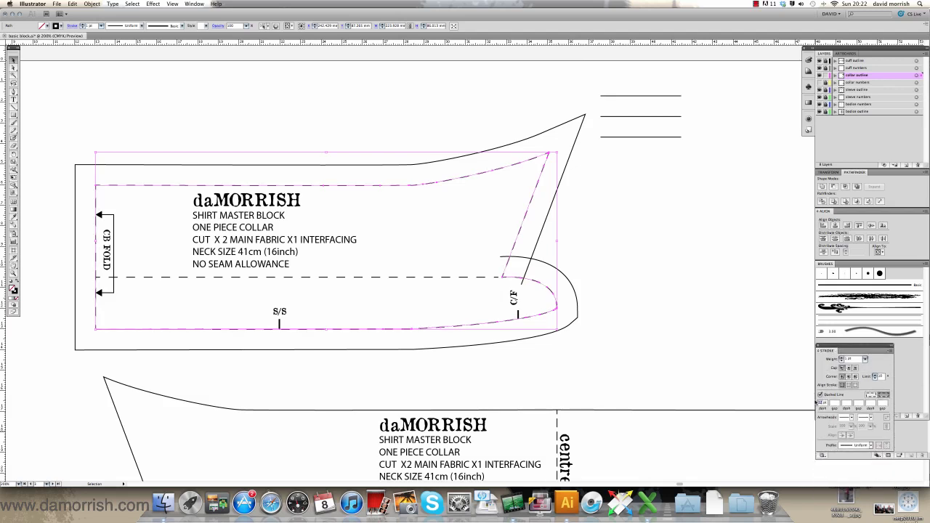
double_click(821, 402)
text(6)
click(271, 123)
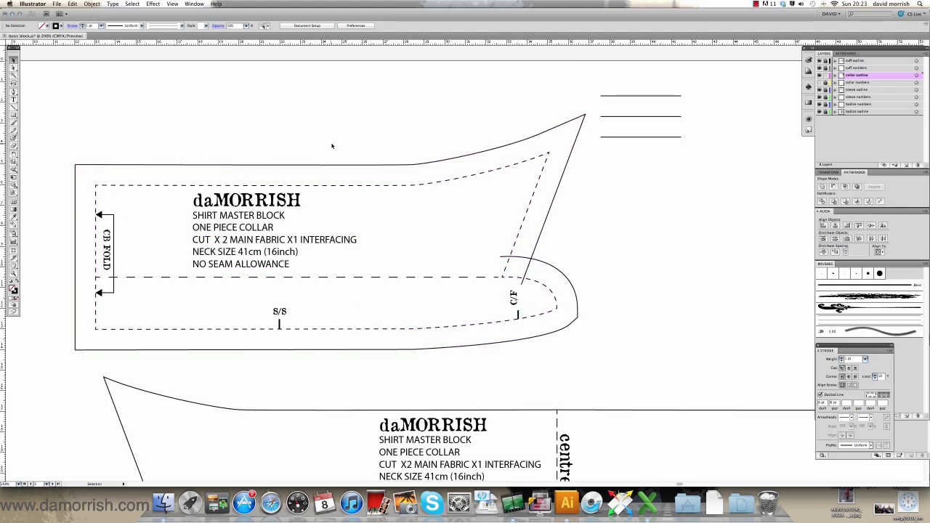
Try to move the dashed outline's corner anchor point above CB FOLD with Direct Selection, and undo the move.
drag(333, 150, 424, 87)
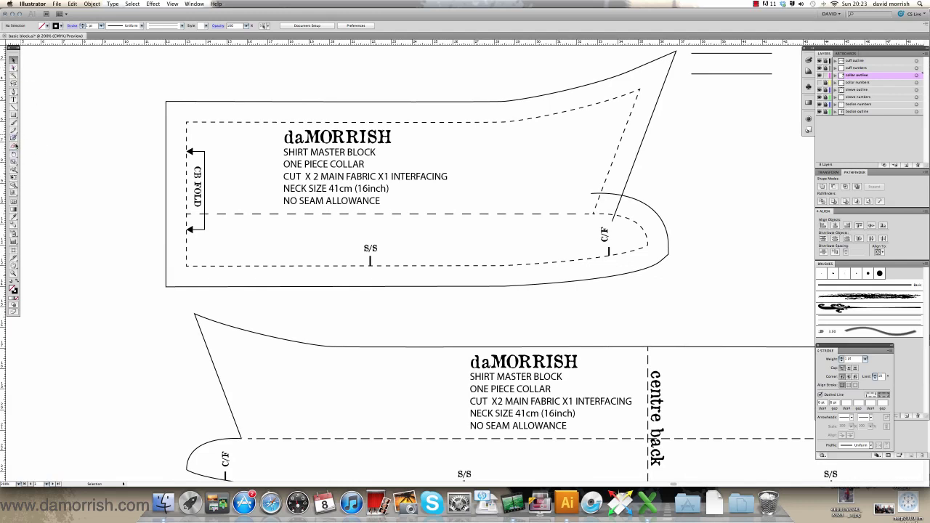
click(14, 145)
drag(14, 145, 38, 157)
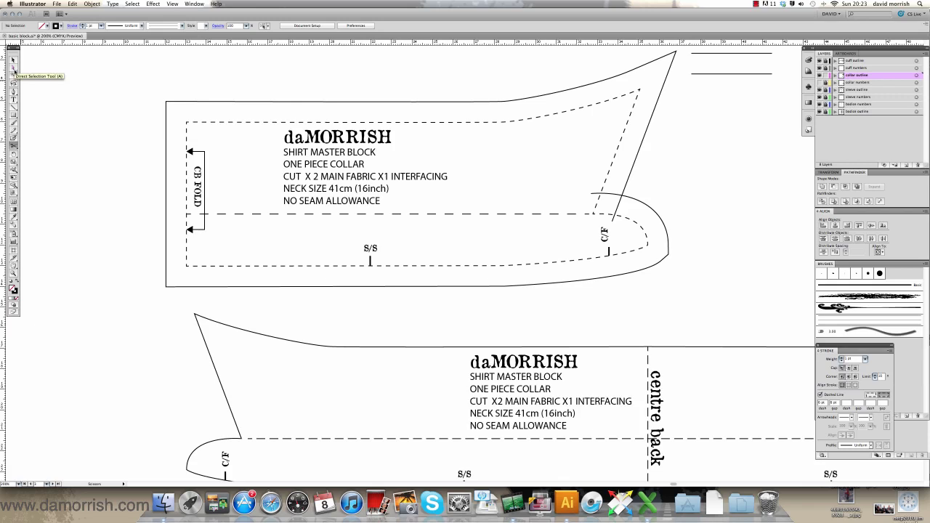
key(z)
drag(120, 66, 281, 209)
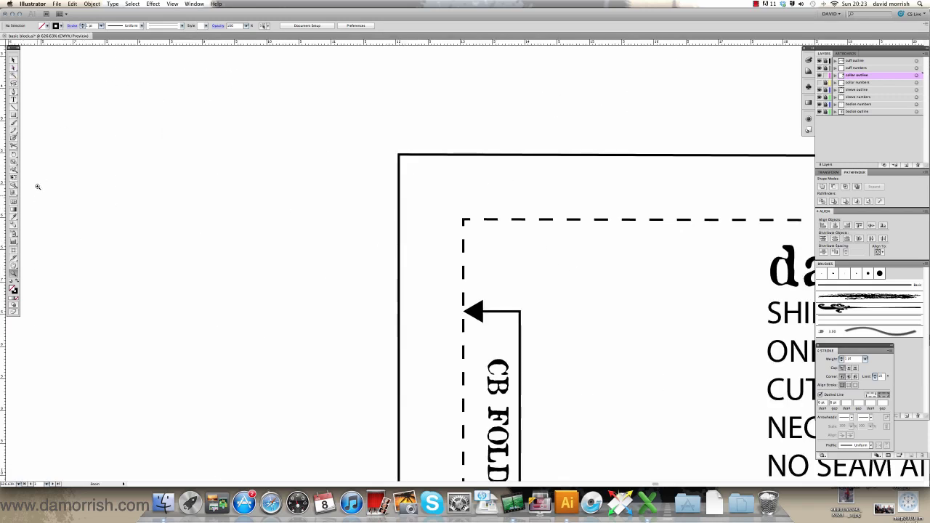
click(13, 68)
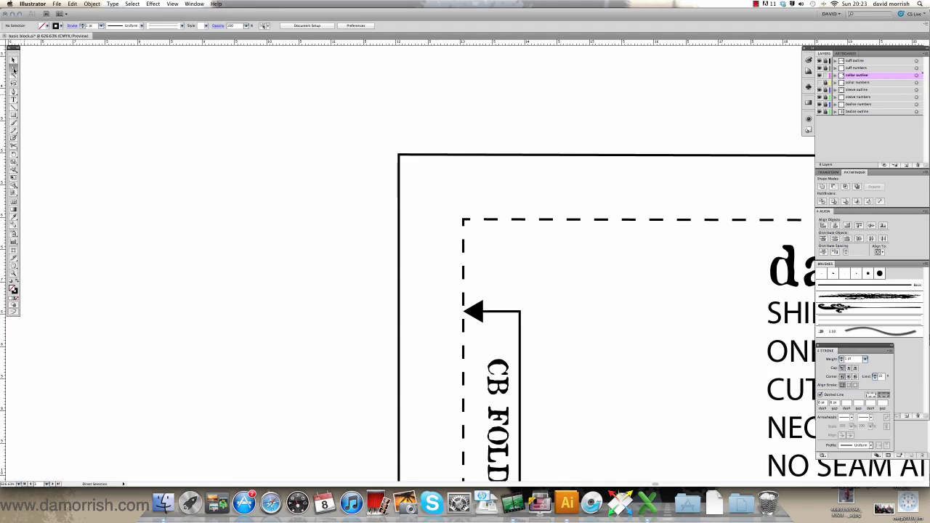
drag(464, 221, 455, 211)
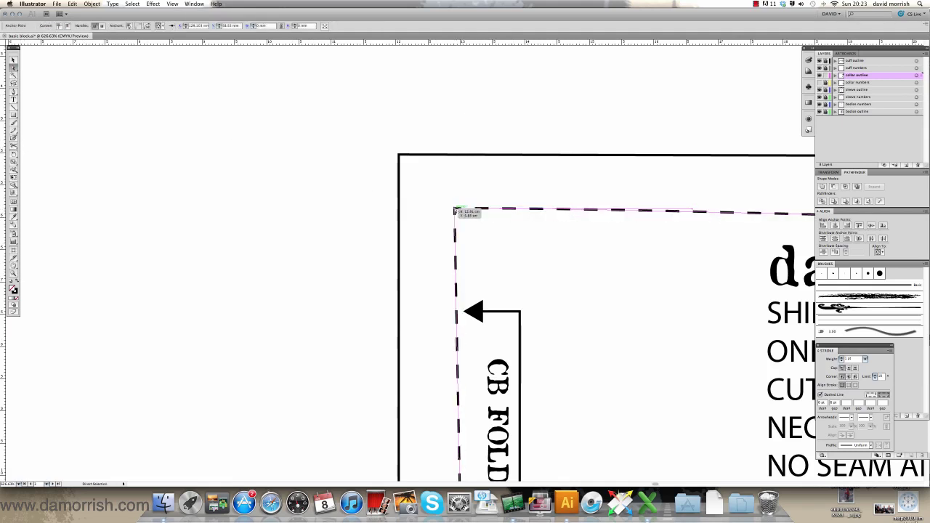
drag(454, 210, 420, 196)
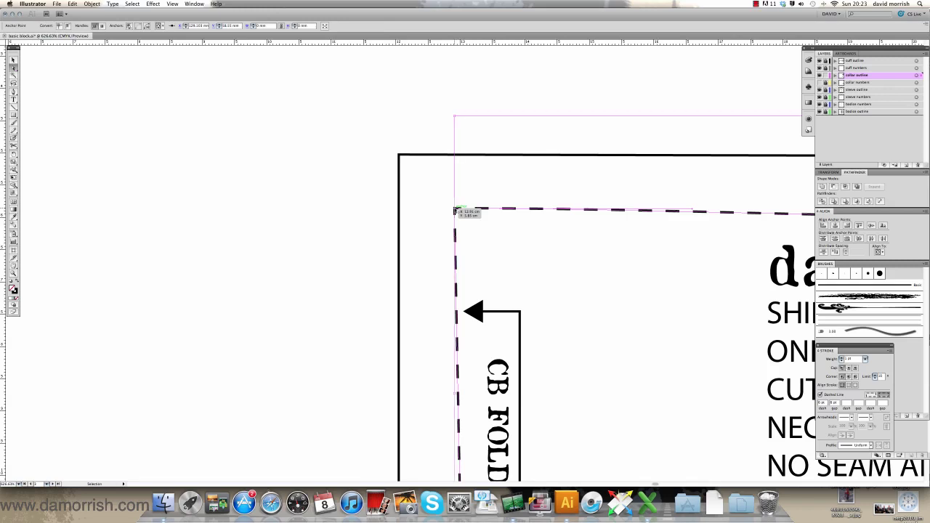
key(super+z)
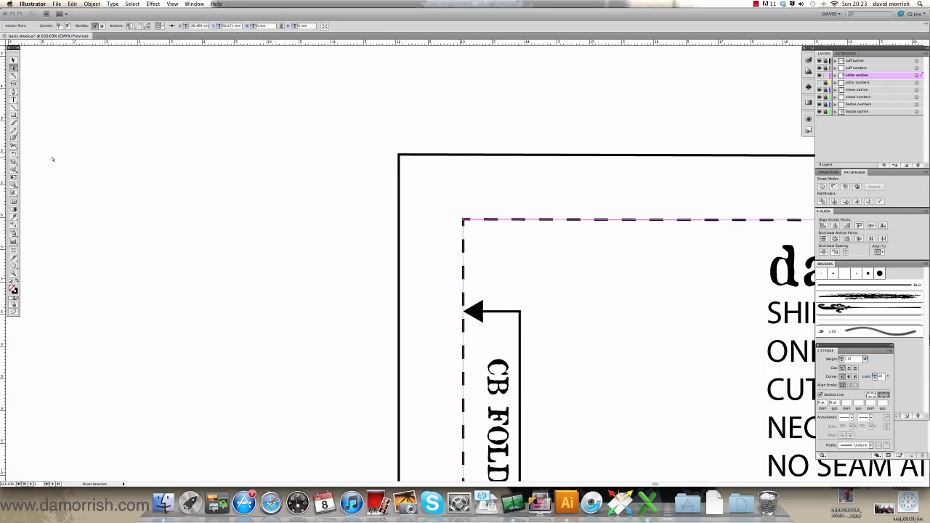
Cut the dashed outline with the Scissors on both sides of the corner above CB FOLD and delete the corner piece.
click(13, 145)
click(513, 219)
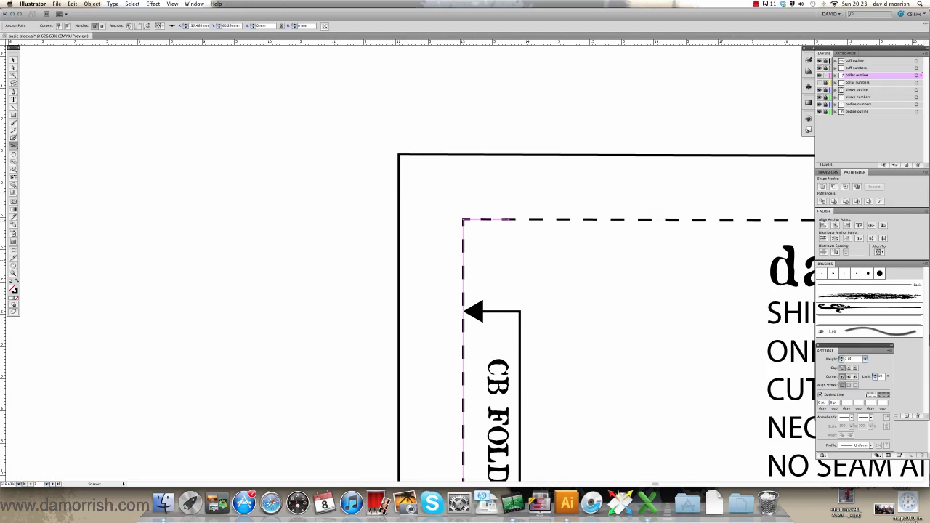
click(464, 259)
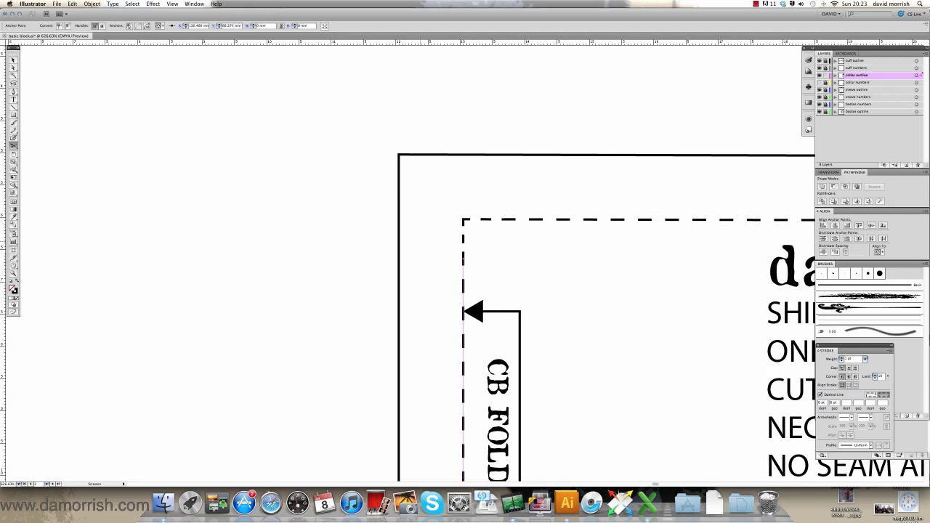
click(14, 66)
click(465, 219)
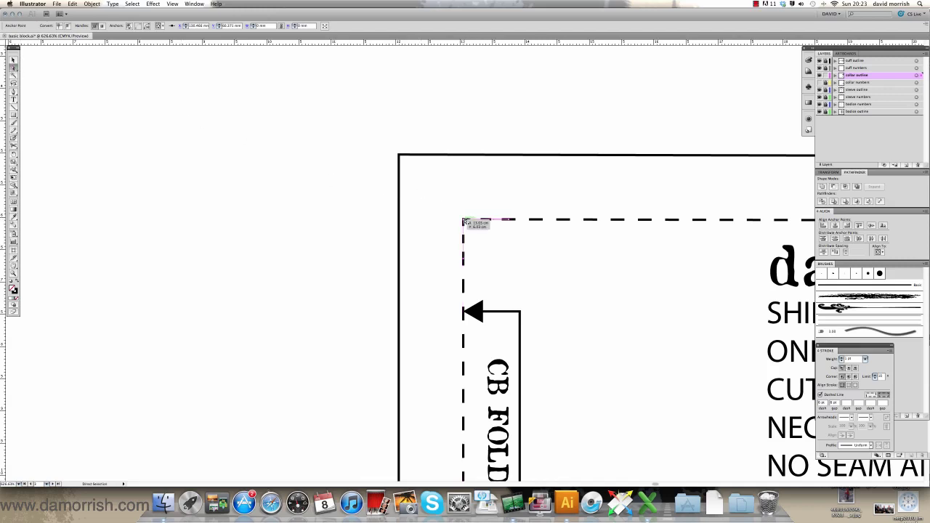
key(Delete)
key(Delete)
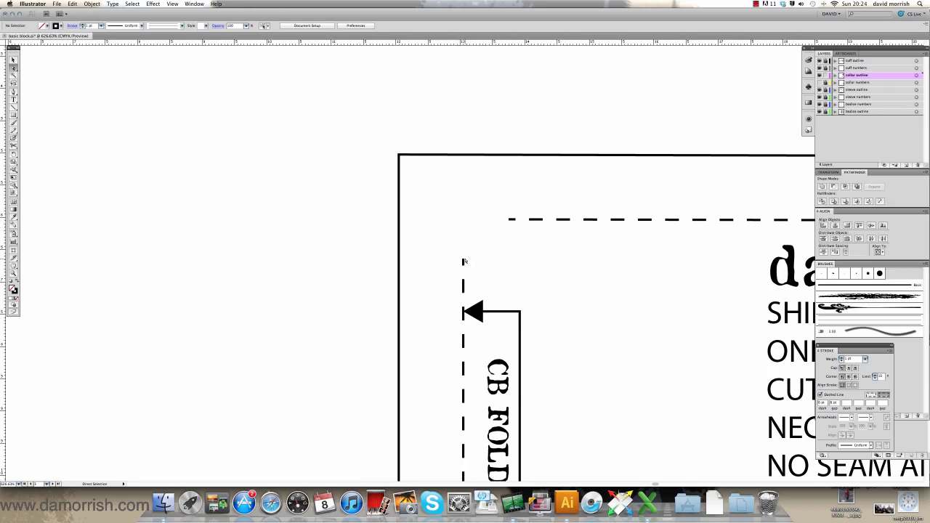
Extend the dashed fold line above CB FOLD up to the outer outline and the upper dashed line across to the fold line.
drag(464, 261, 463, 157)
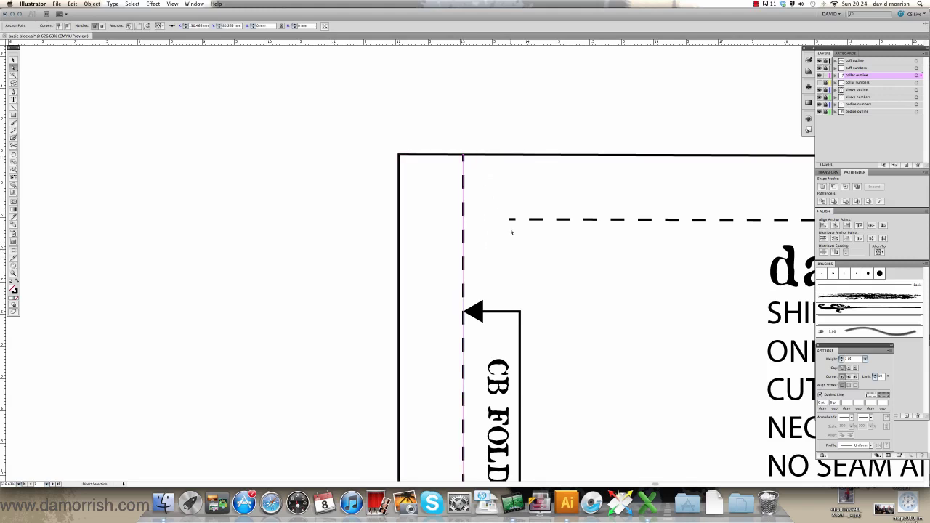
click(511, 232)
drag(512, 220, 466, 220)
click(480, 235)
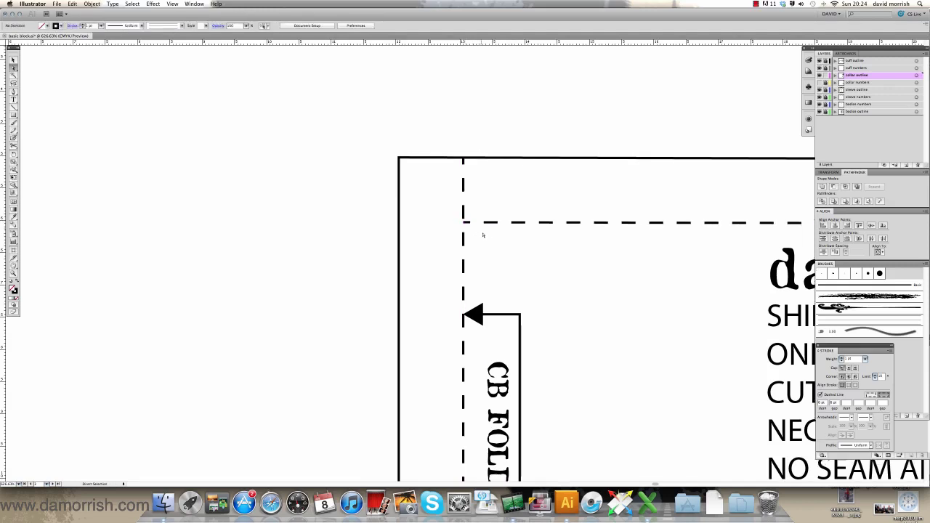
Cut the dashed outline with the Scissors on both sides of the corner below CB FOLD and delete the corner piece.
scroll(482, 236, up, 2)
scroll(486, 238, down, 10)
scroll(494, 240, down, 8)
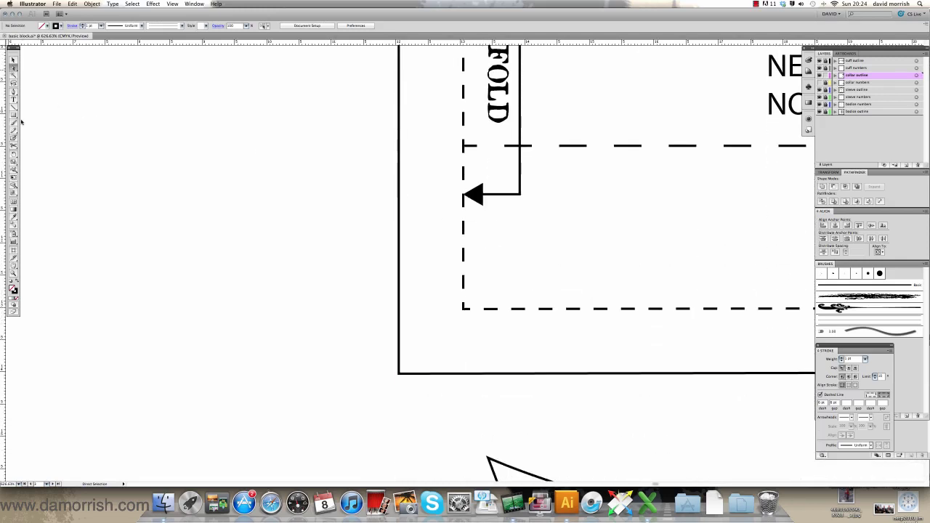
click(13, 144)
click(464, 268)
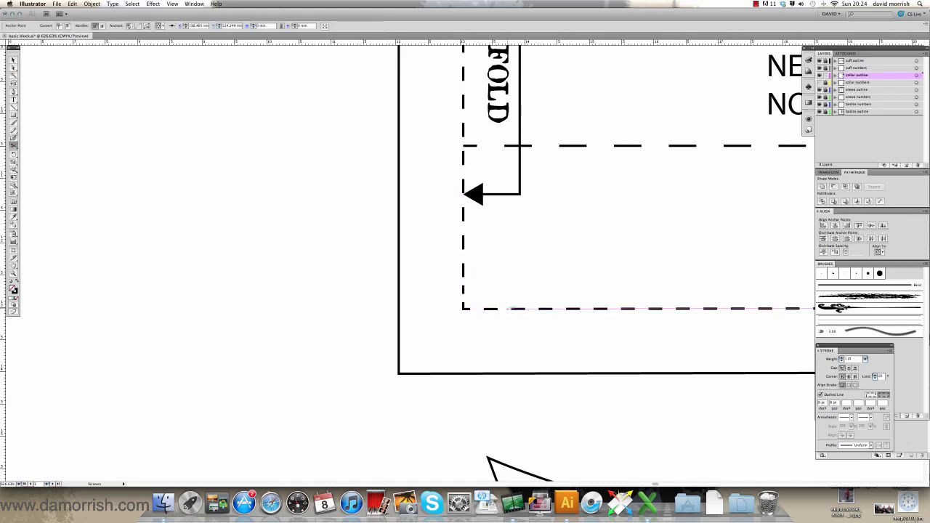
key(a)
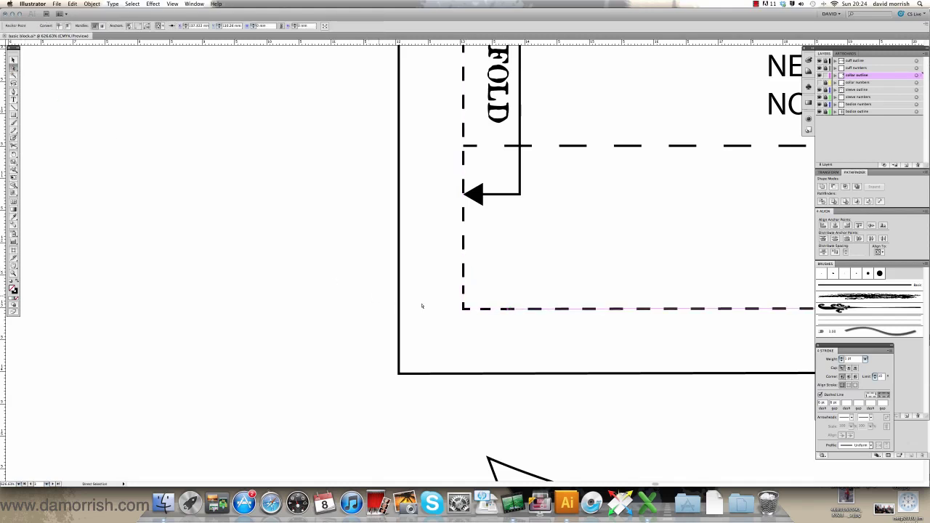
click(464, 310)
key(Delete)
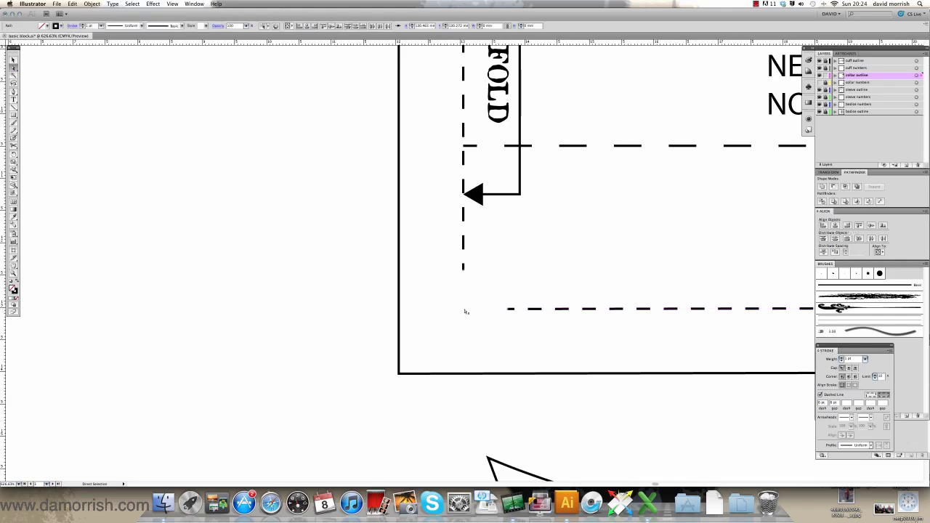
Extend the dashed fold line down to the outer outline and the lower dashed line across to the fold line.
drag(464, 271, 463, 374)
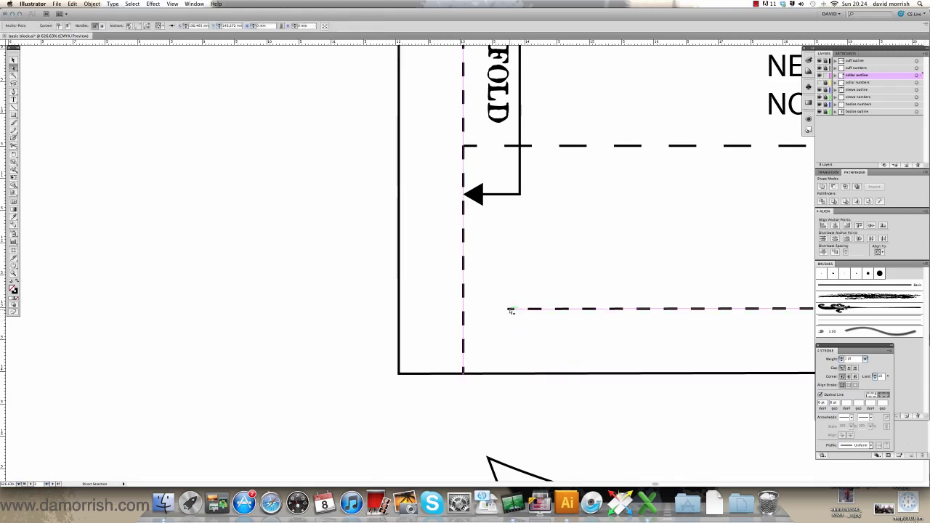
drag(511, 310, 464, 310)
click(114, 131)
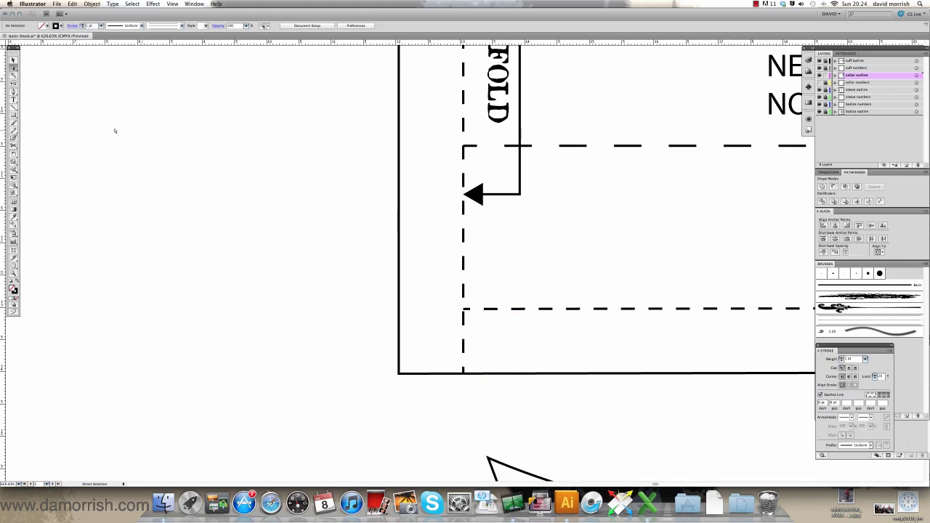
Turn off the dashed stroke on the vertical CB fold line so it is solid, and deselect it.
click(14, 60)
click(463, 220)
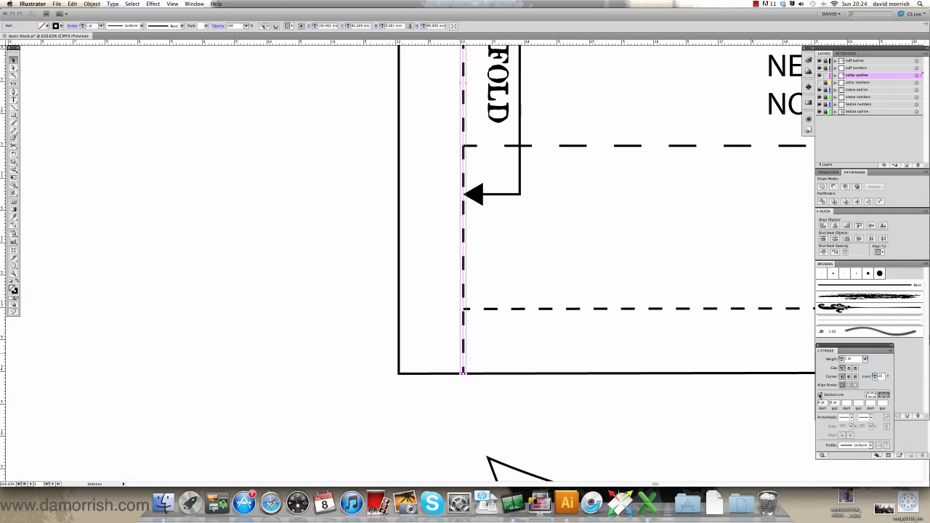
click(820, 394)
click(618, 266)
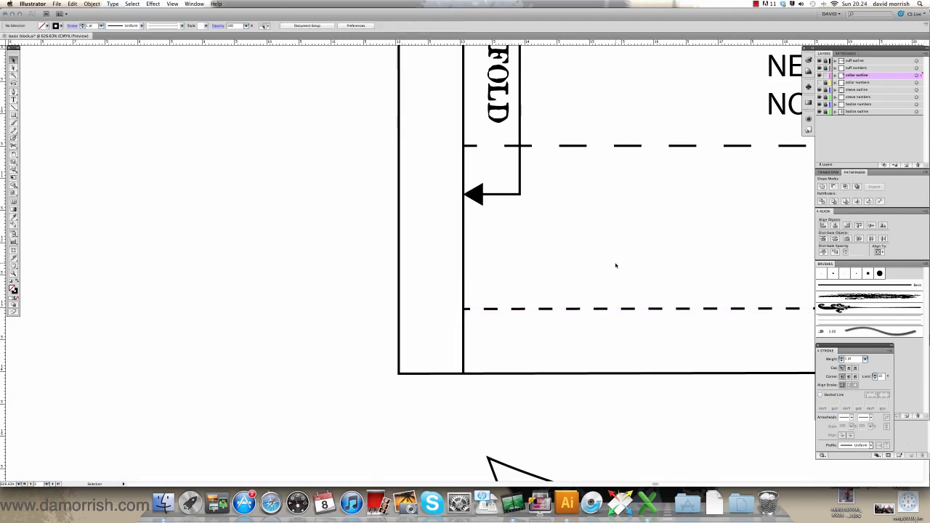
Cut the outer outline with the Scissors just outside the CB fold line at both ends and delete the vertical piece beyond the fold.
scroll(600, 257, down, 3)
scroll(600, 258, up, 6)
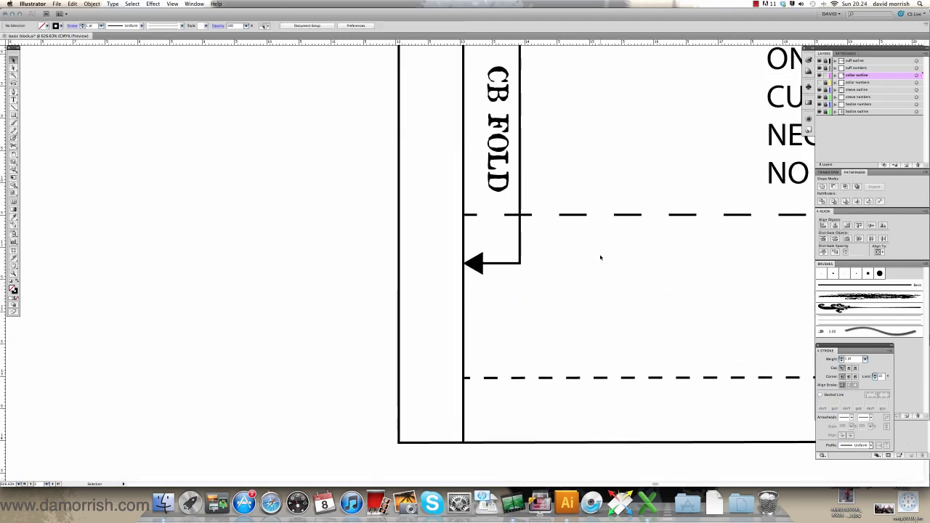
scroll(600, 257, up, 5)
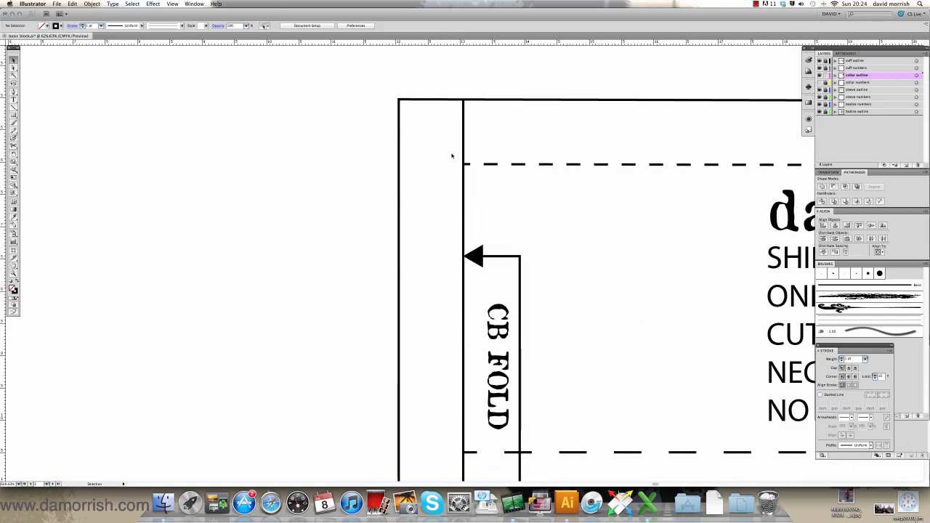
click(400, 102)
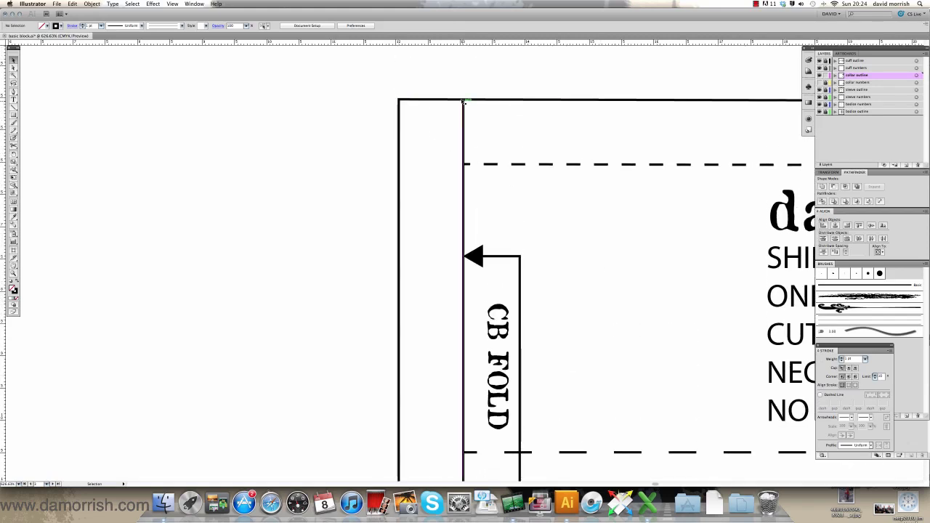
click(13, 146)
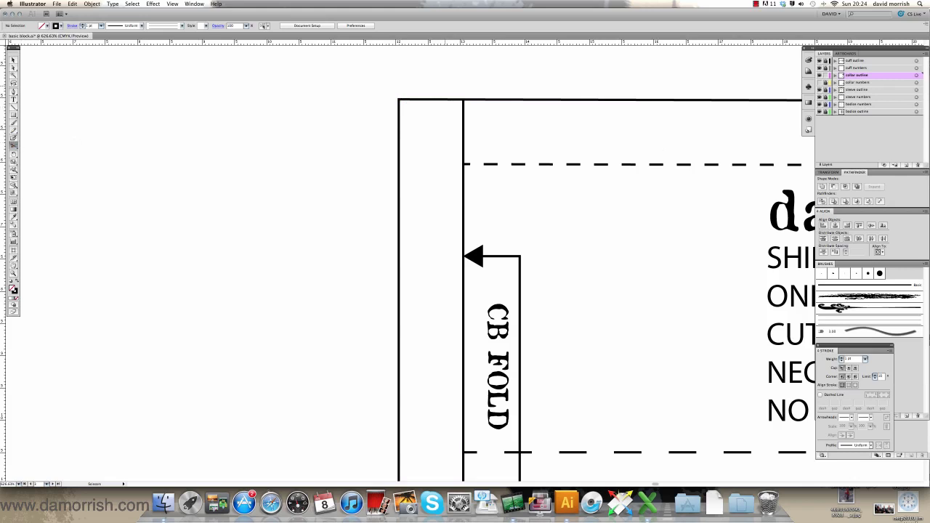
click(452, 100)
scroll(407, 261, down, 5)
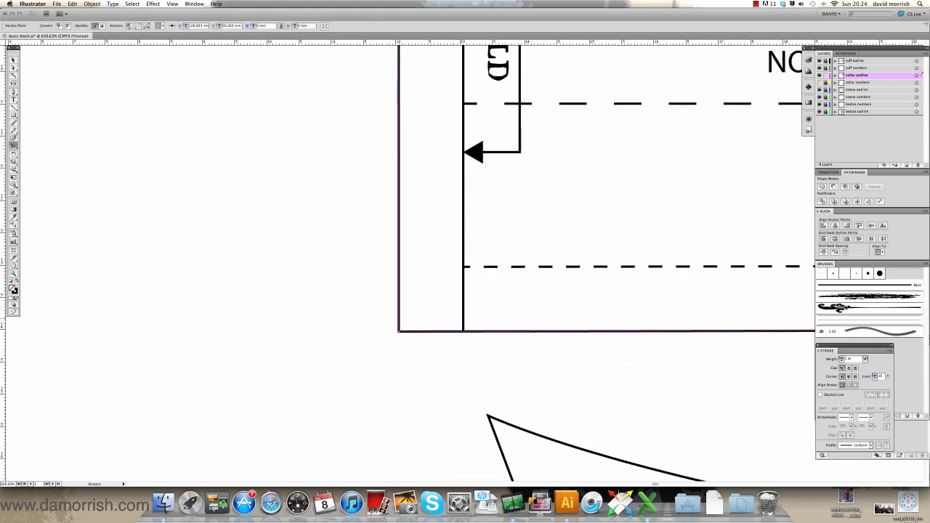
click(456, 331)
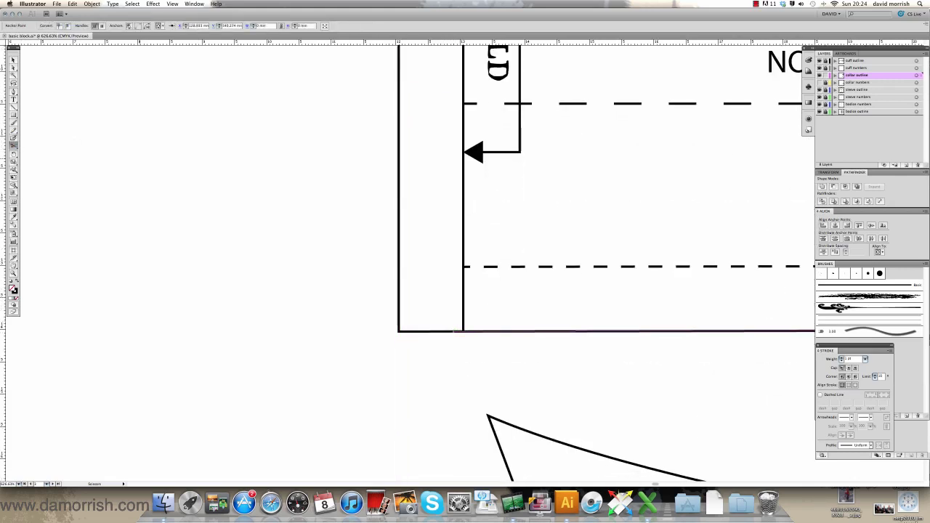
click(13, 67)
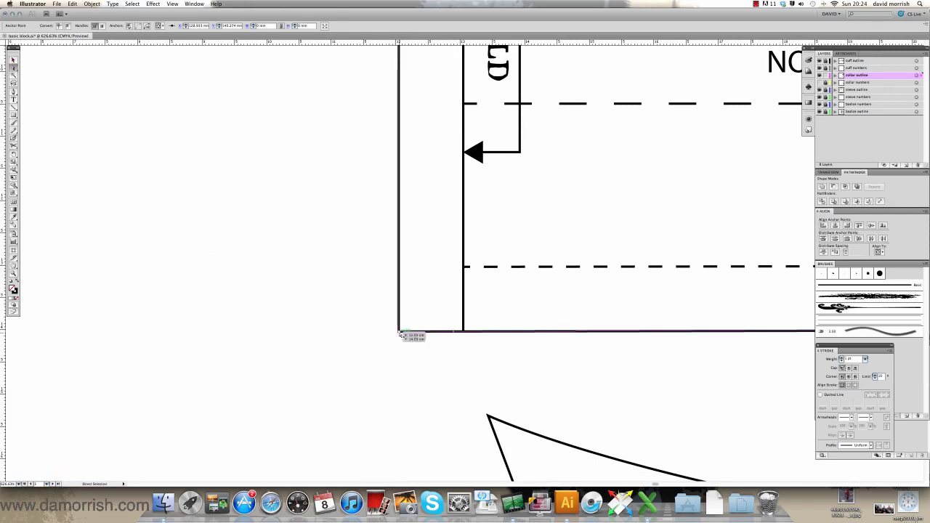
click(399, 331)
key(Delete)
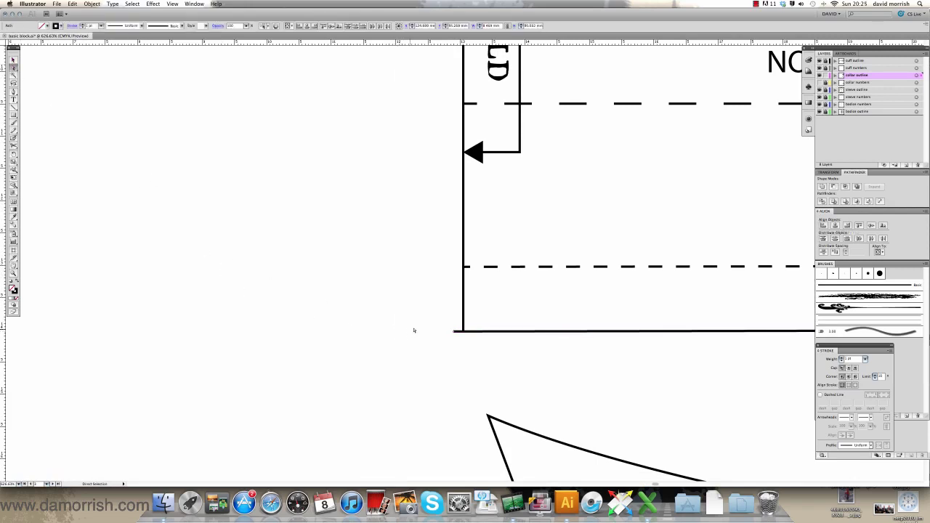
Snap the overhanging upper and lower ends of the outer outline back to the ends of the CB fold line.
scroll(414, 330, up, 8)
click(416, 324)
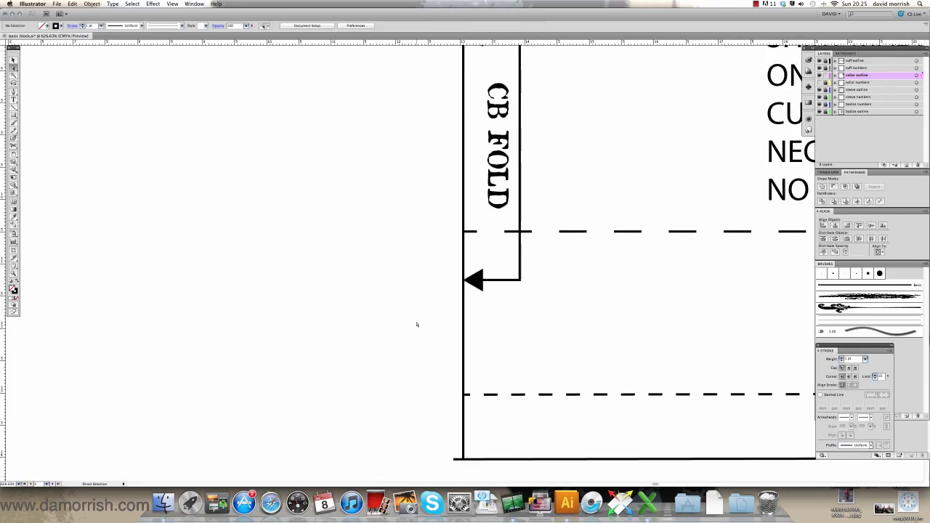
key(super+minus)
key(super+minus)
key(super+minus)
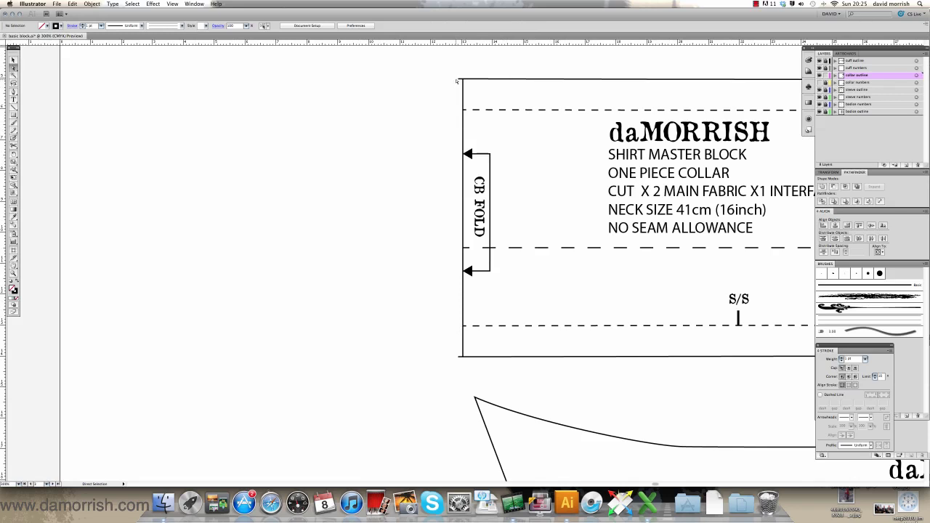
drag(457, 81, 463, 79)
click(458, 358)
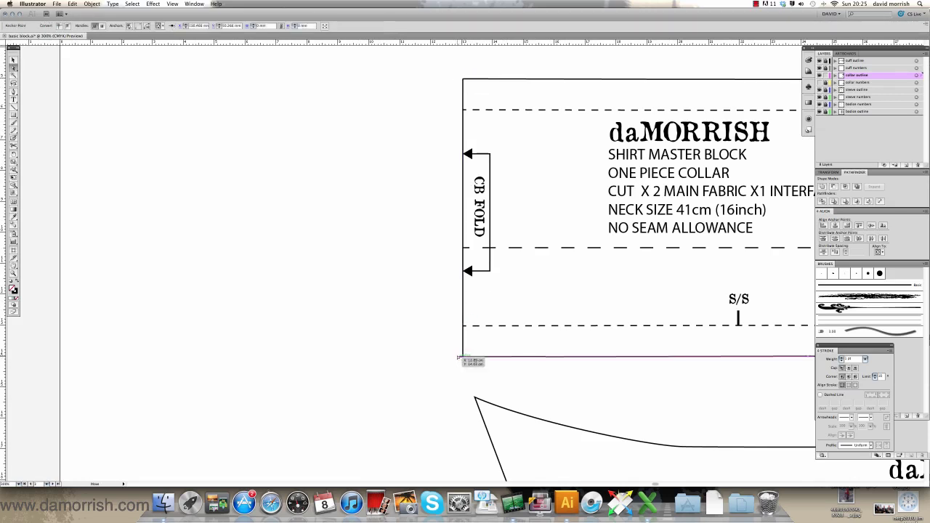
drag(458, 357, 463, 357)
click(558, 270)
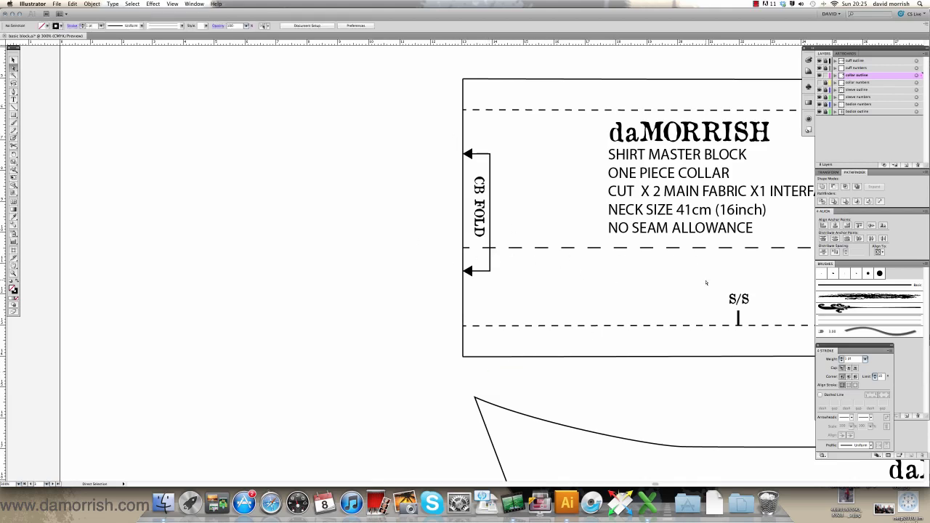
Move the S/S notch mark straight down onto the outer seam allowance outline.
drag(704, 276, 452, 263)
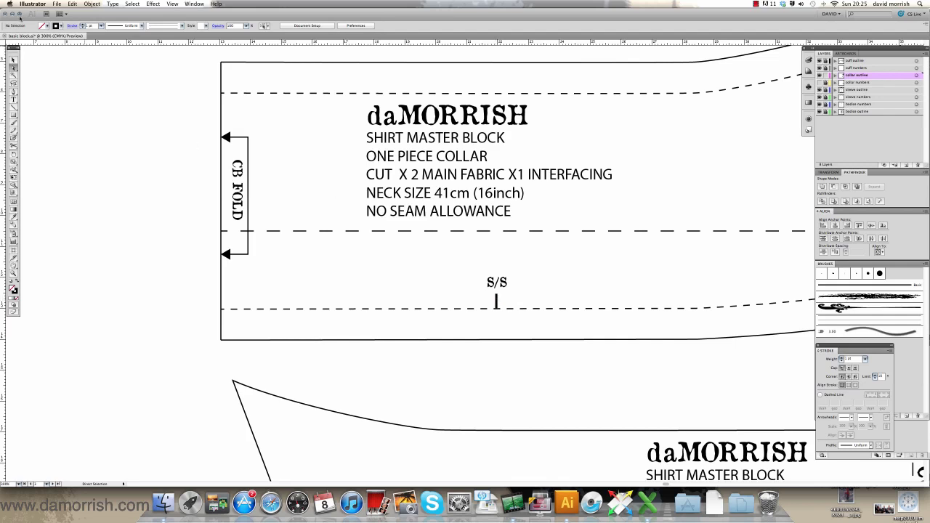
click(14, 60)
drag(496, 303, 496, 305)
drag(496, 306, 497, 339)
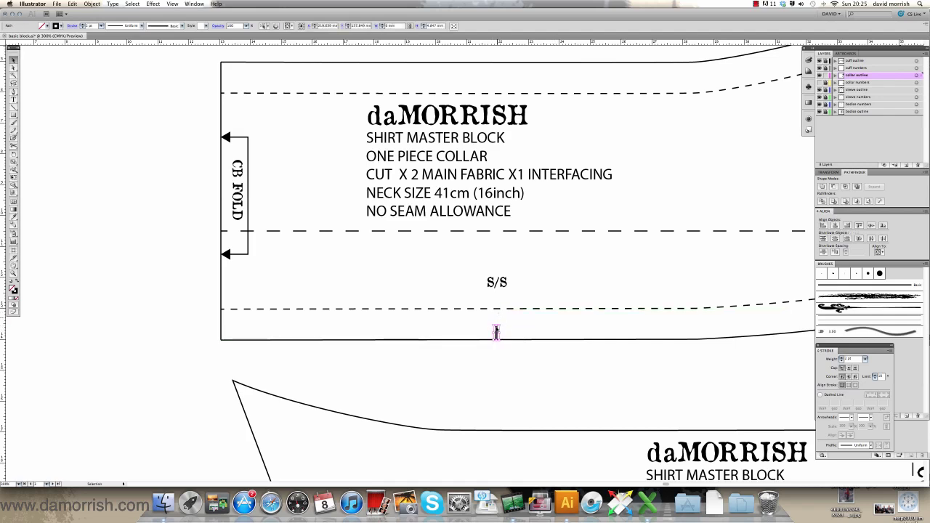
Extend the S/S notch up to the dashed stitching line and move the S/S label down to just above it.
click(14, 68)
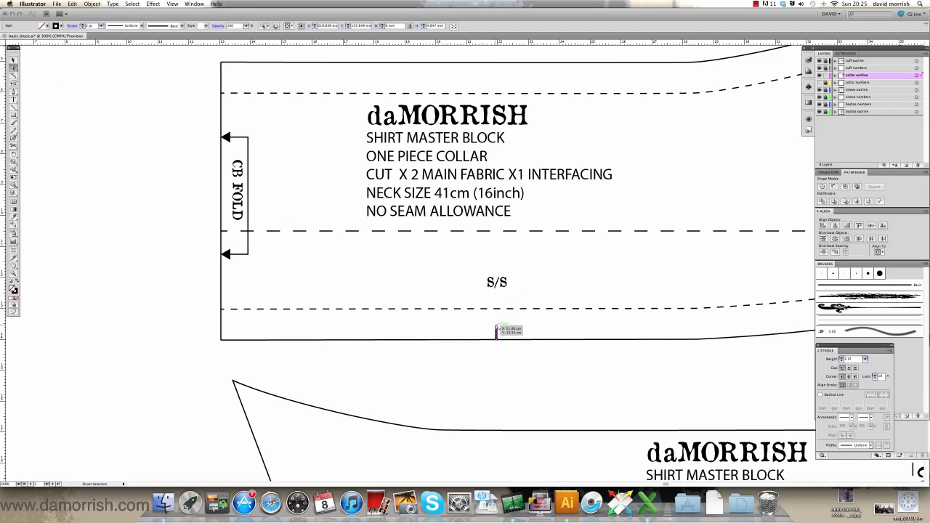
mouse_move(497, 329)
mouse_down()
mouse_move(496, 310)
mouse_move(496, 339)
mouse_up()
click(495, 325)
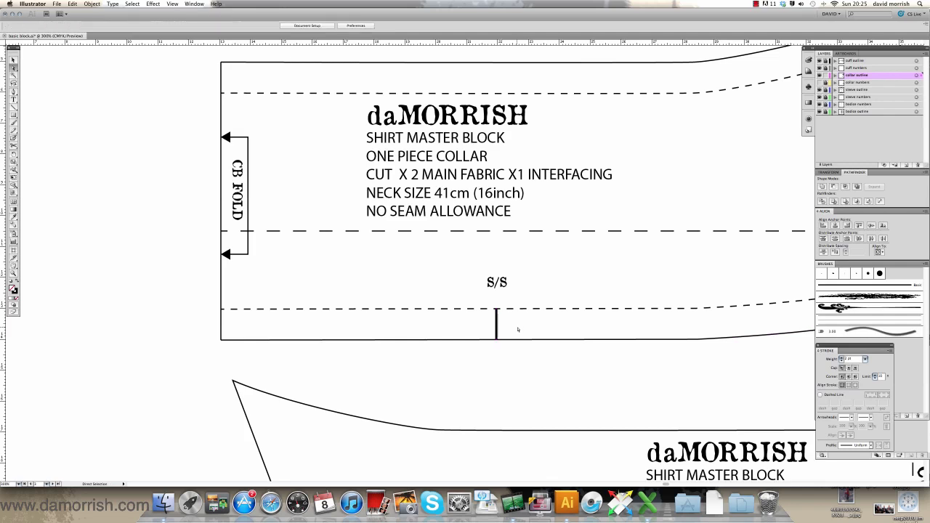
click(130, 120)
key(v)
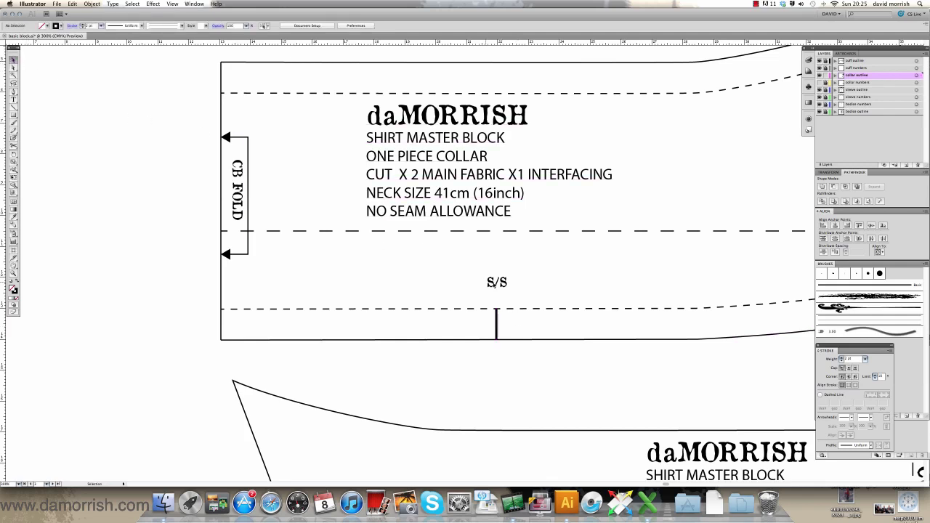
drag(497, 283, 496, 302)
Move the C/F notch mark down onto the outer outline and extend its upper end to the dashed stitching line.
drag(624, 331, 396, 342)
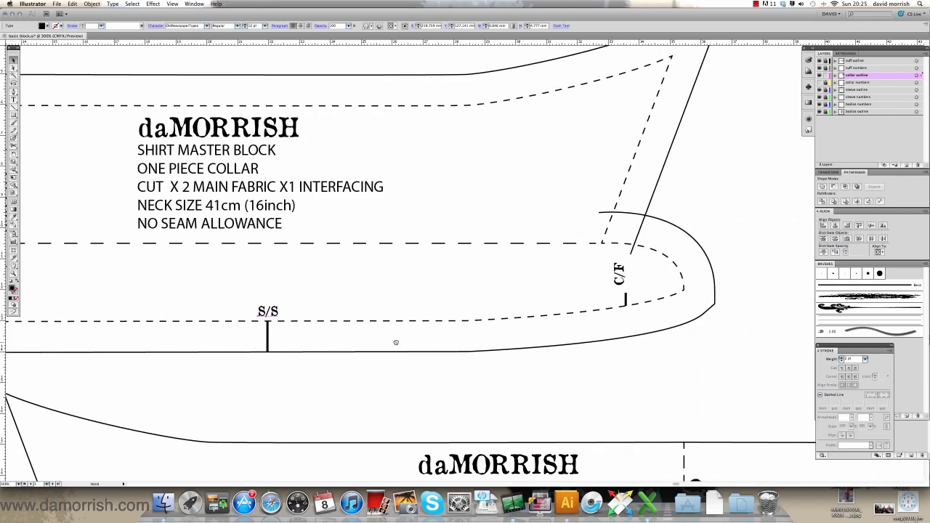
scroll(396, 342, right, 2)
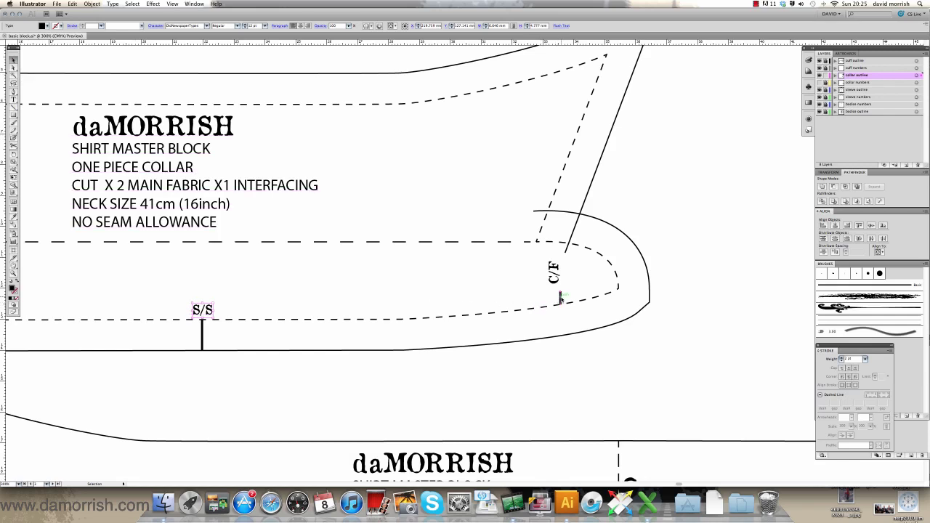
drag(559, 298, 560, 329)
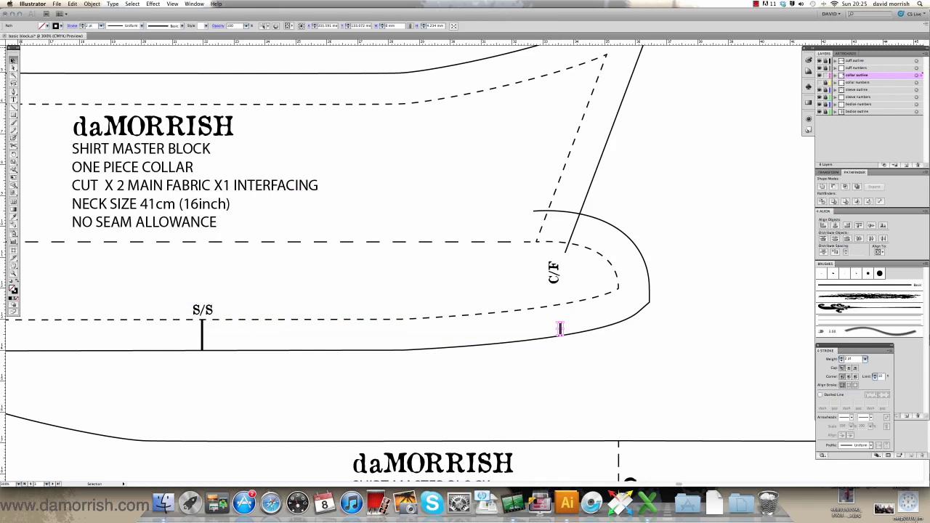
click(13, 67)
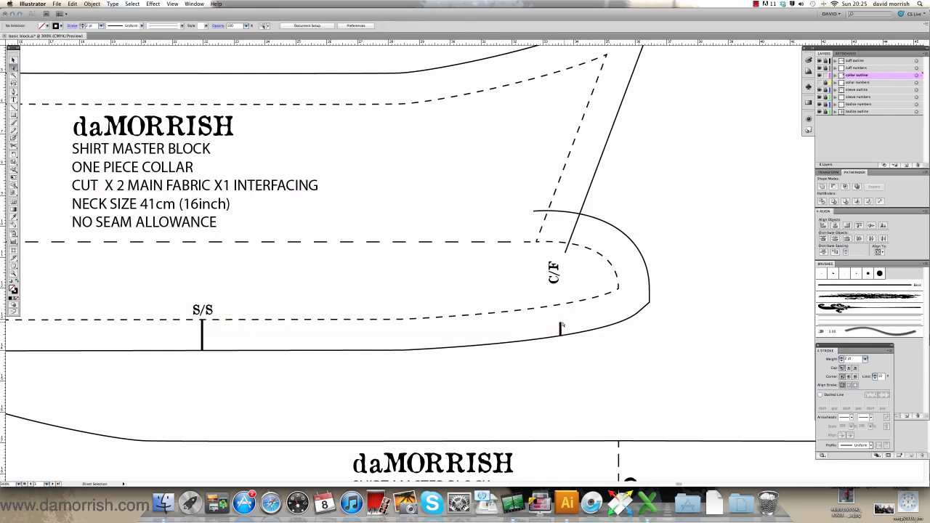
drag(565, 325, 561, 307)
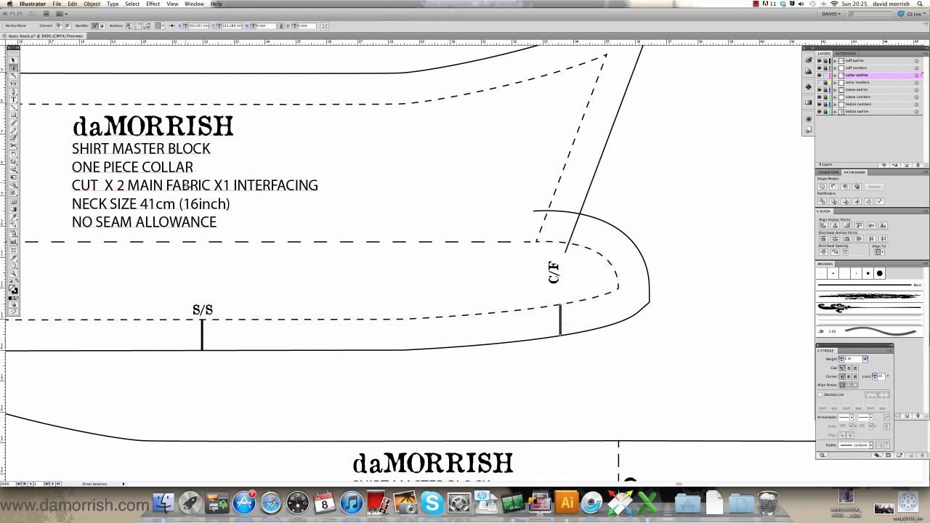
Move the C/F label down to sit just above its extended notch mark, and deselect it.
click(13, 59)
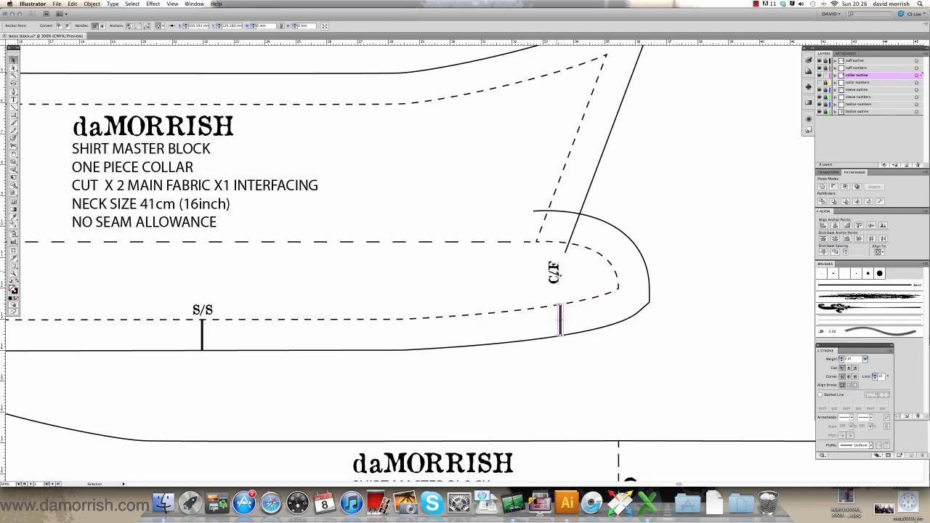
drag(556, 266, 565, 288)
click(590, 286)
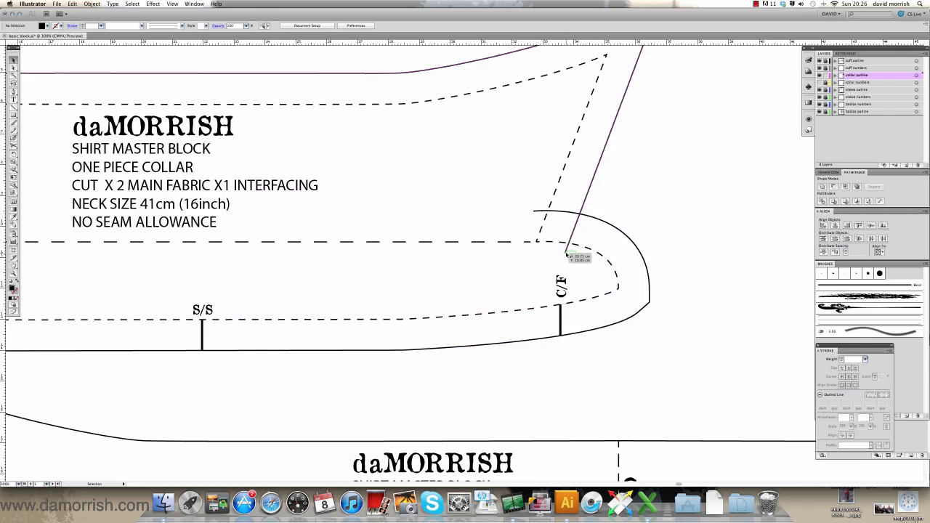
key(a)
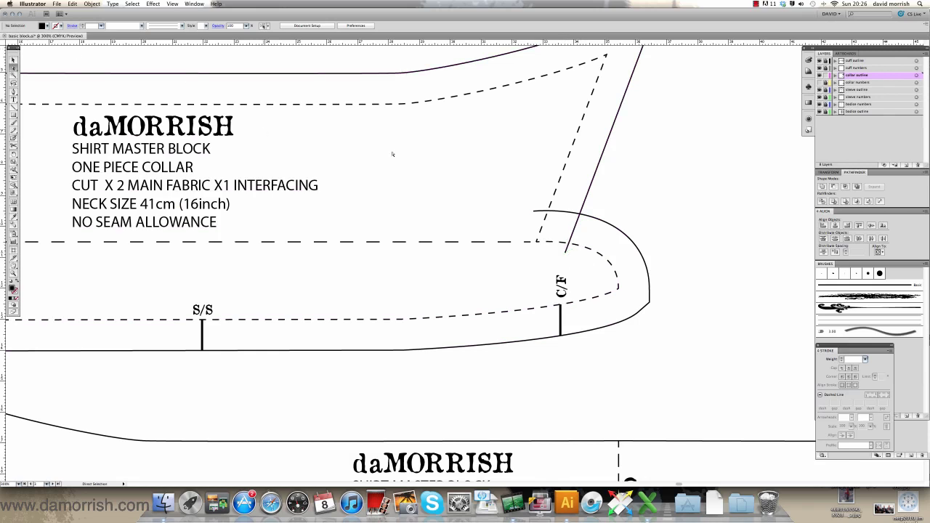
Pull the collar front edge's lower end up to the stand curve and trim off the curve's excess beyond that corner.
drag(566, 256, 580, 214)
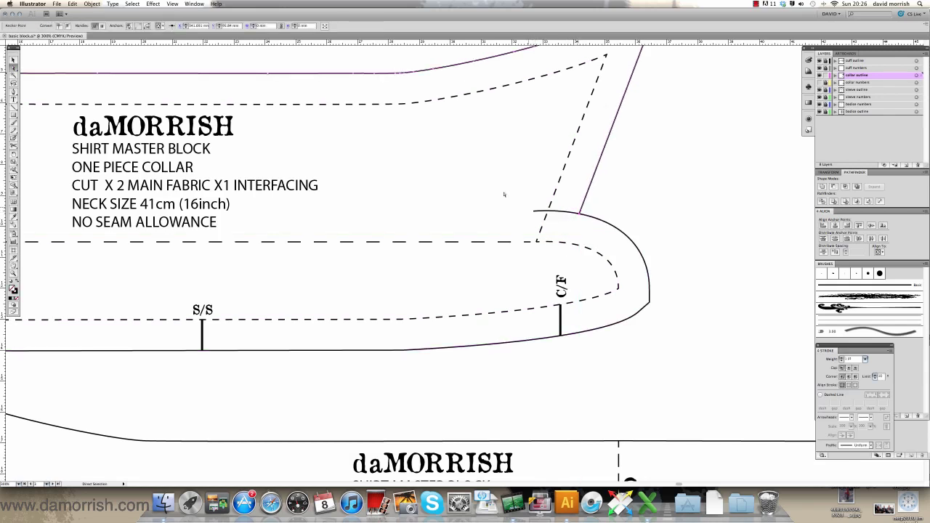
click(13, 145)
click(578, 212)
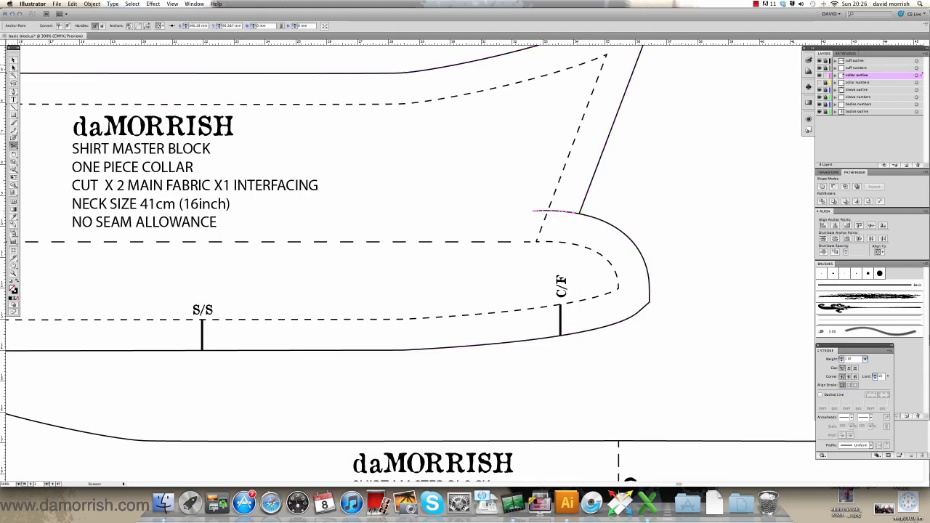
key(a)
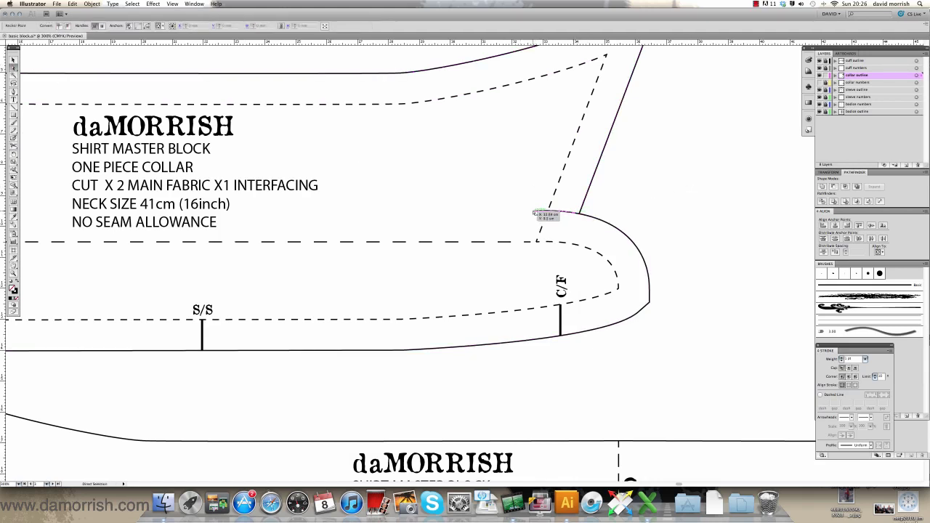
click(555, 217)
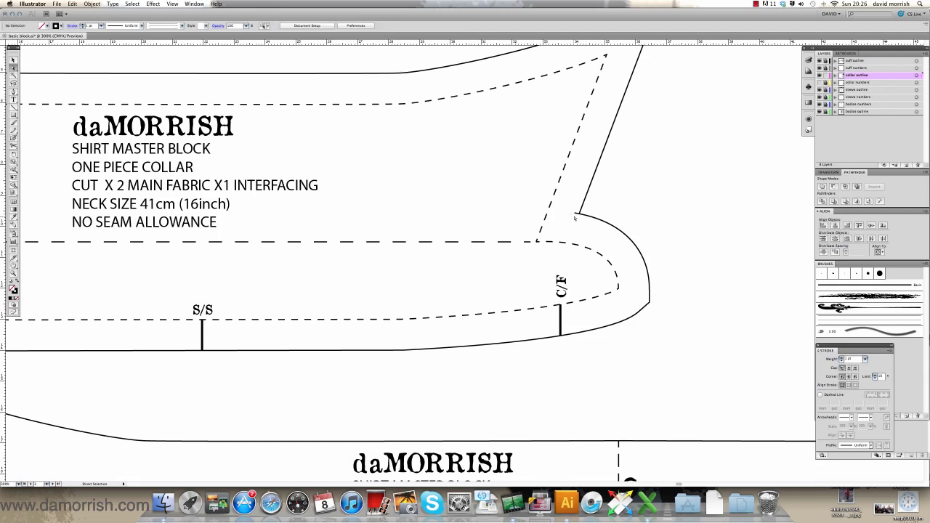
click(579, 212)
click(569, 207)
scroll(511, 244, down, 1)
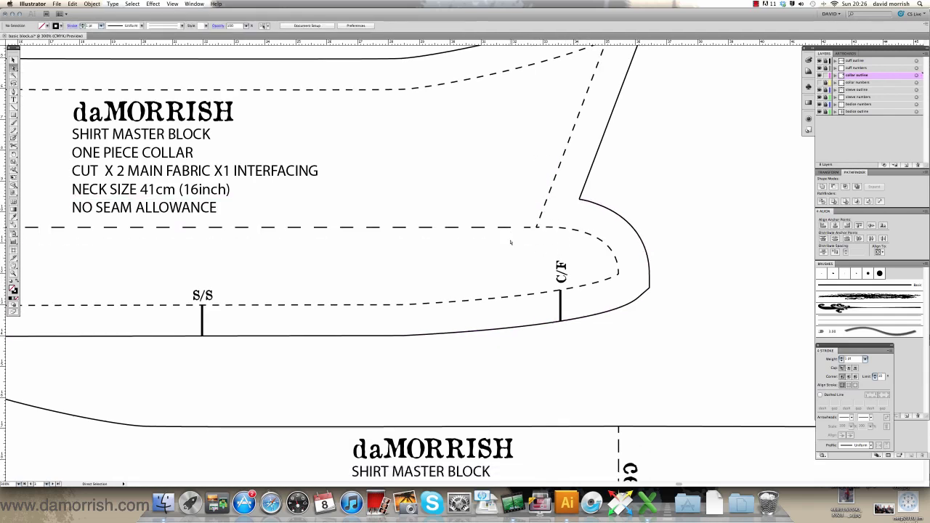
Delete the three leftover horizontal lines beside the collar point.
scroll(511, 243, up, 6)
scroll(511, 241, up, 4)
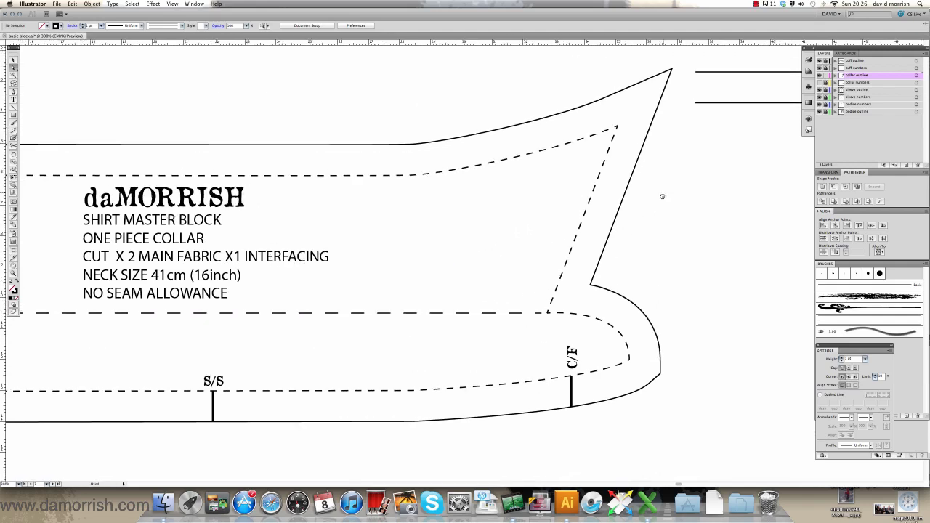
scroll(662, 197, right, 6)
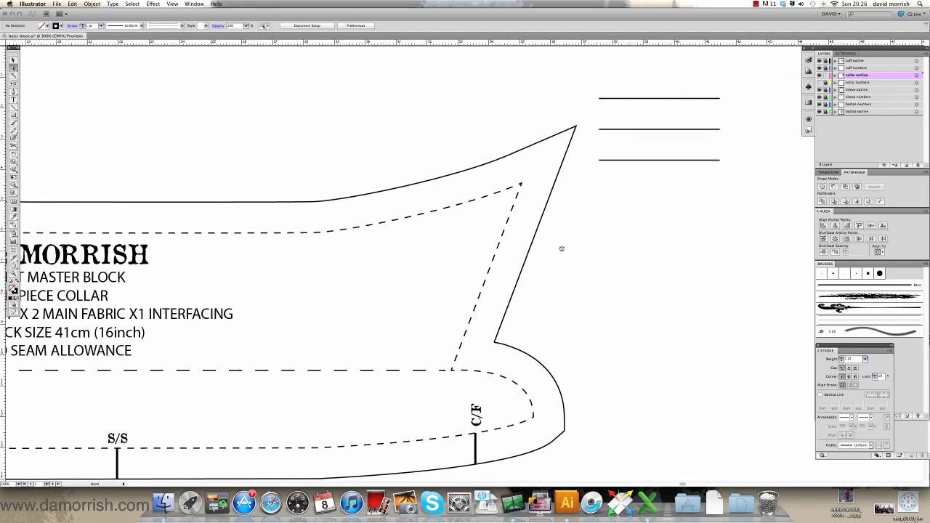
click(13, 59)
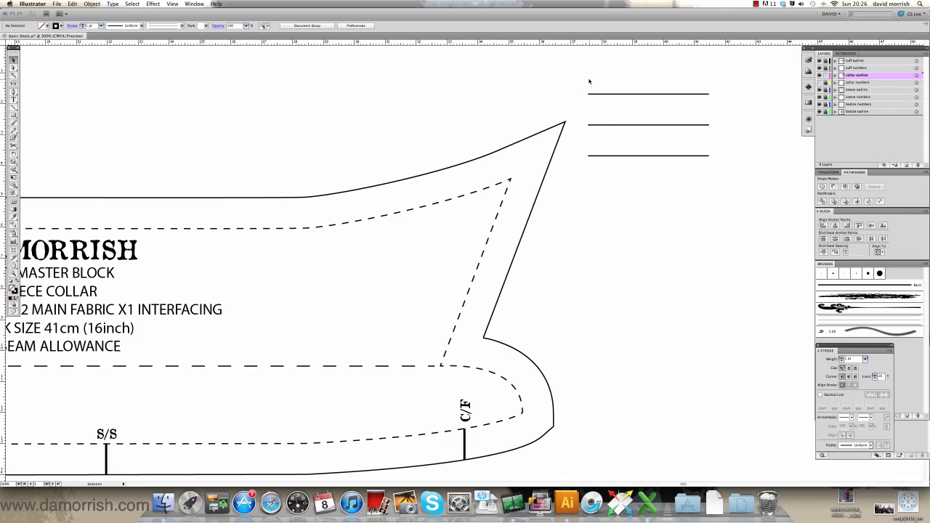
drag(588, 81, 744, 209)
key(Delete)
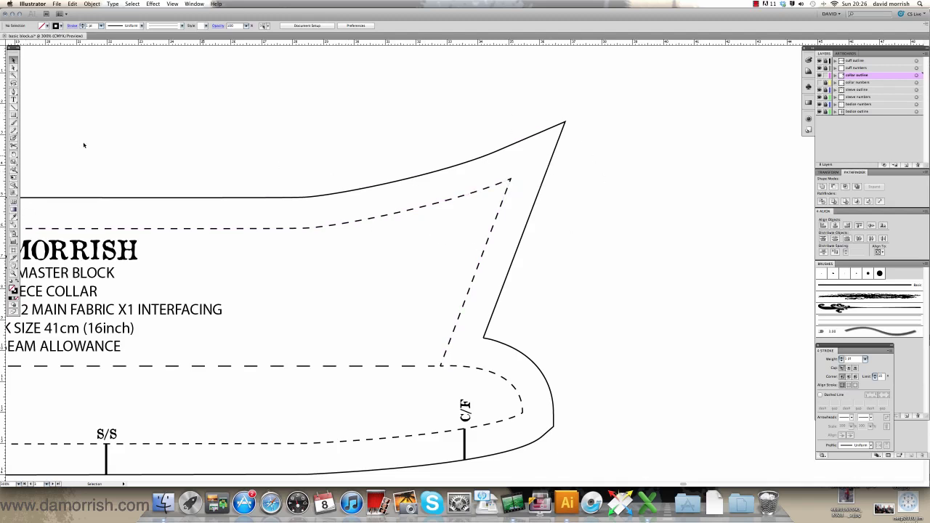
Cut the dashed stitching line at the collar point and extend both cut ends to the outer seam allowance outline.
key(c)
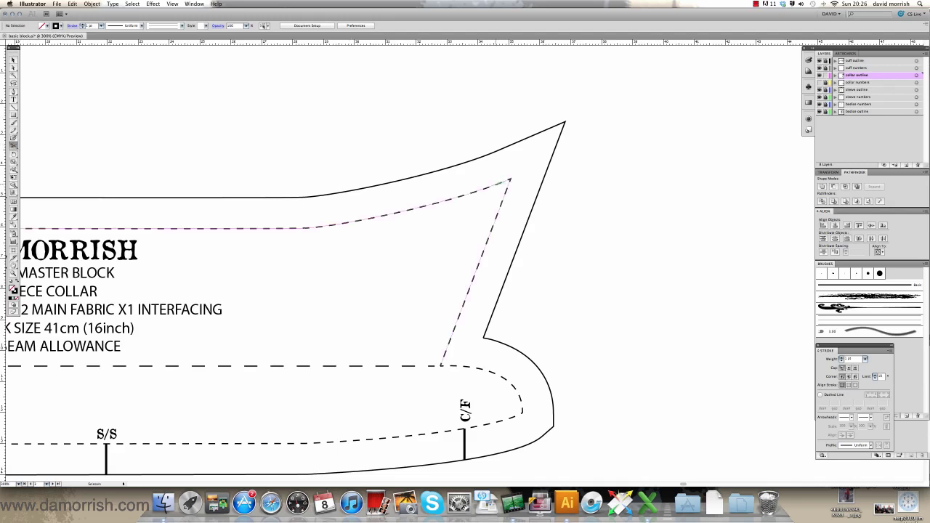
click(509, 180)
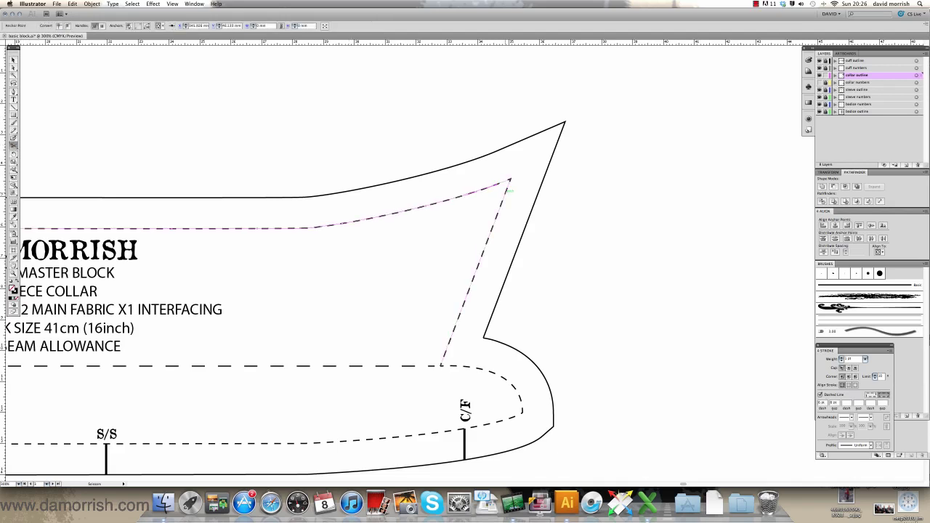
click(17, 68)
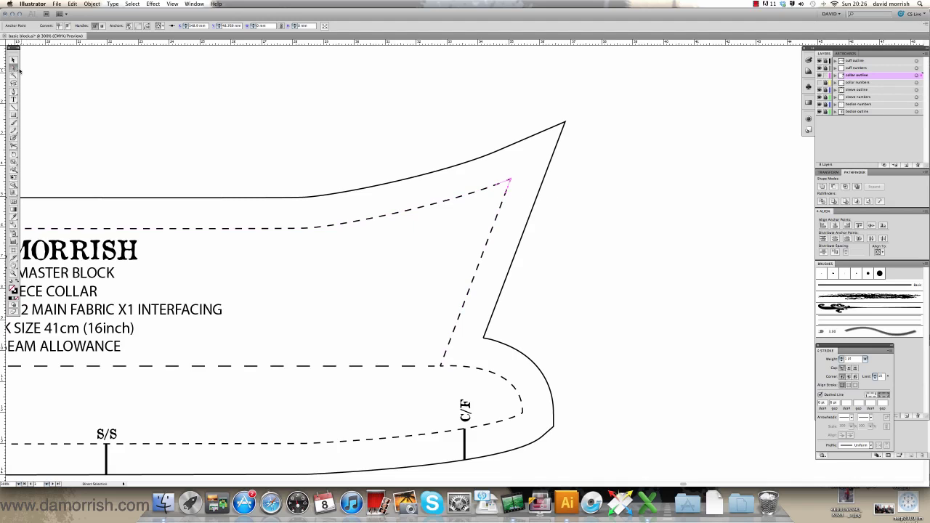
click(516, 180)
click(520, 181)
drag(505, 190, 548, 166)
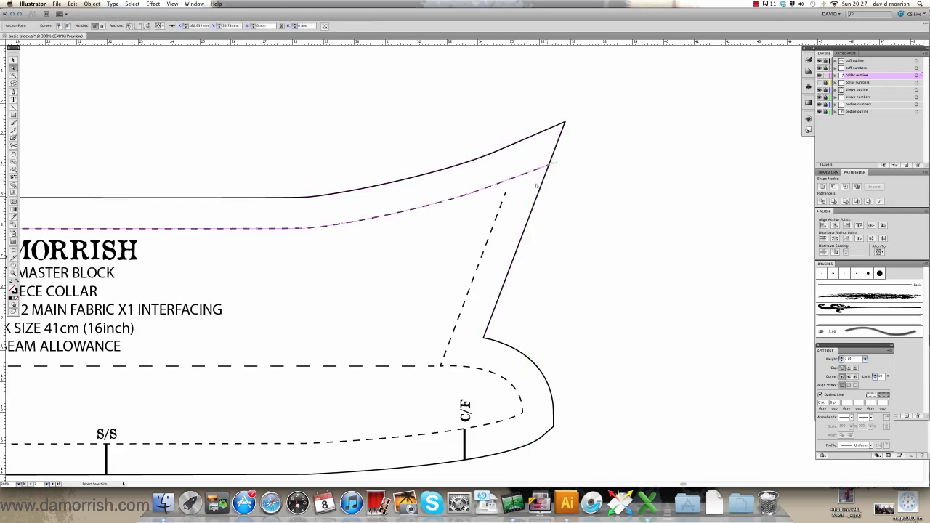
drag(507, 193, 528, 139)
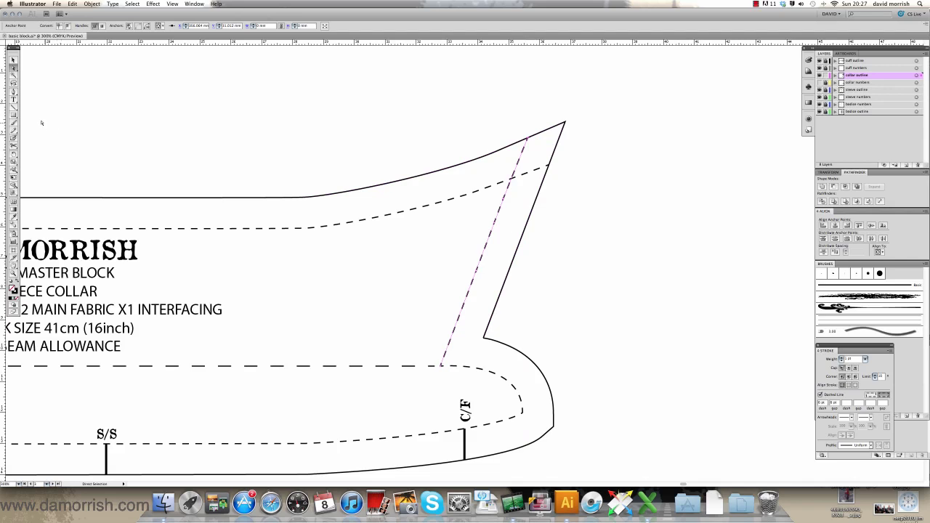
click(13, 60)
click(227, 116)
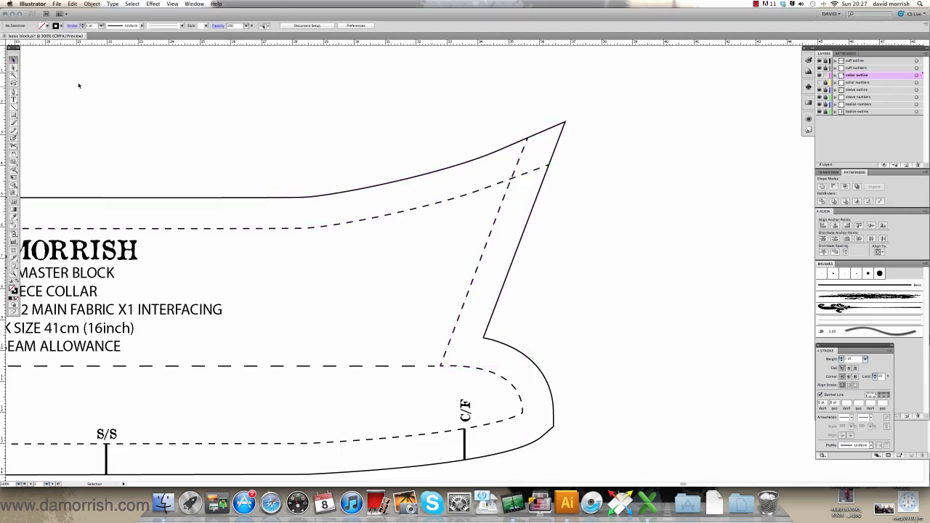
Draw a solid, undashed line across the collar point, joining the ends of the two extended stitching lines.
click(13, 91)
click(528, 139)
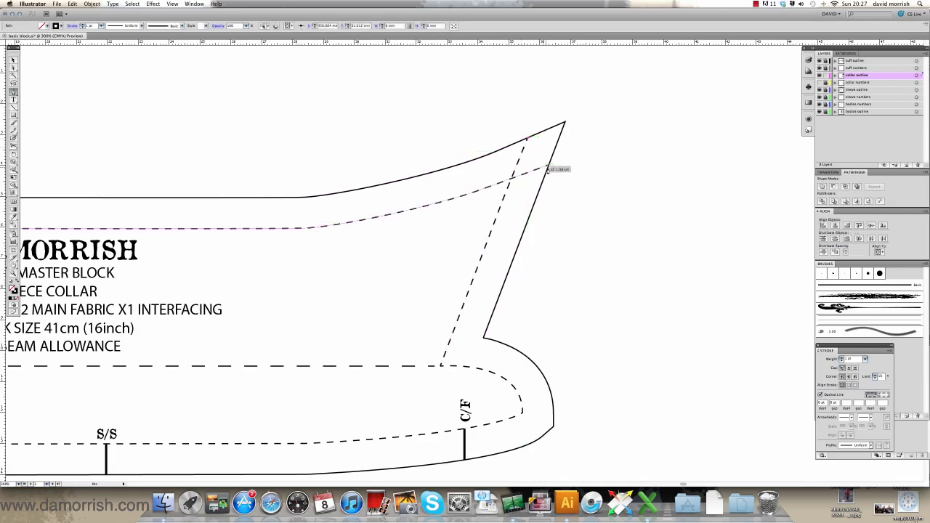
click(548, 166)
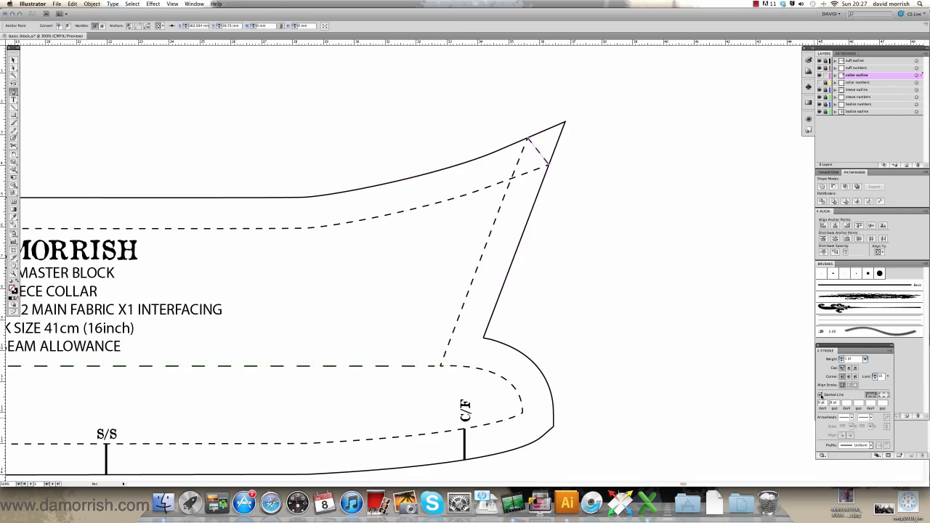
click(821, 396)
click(12, 61)
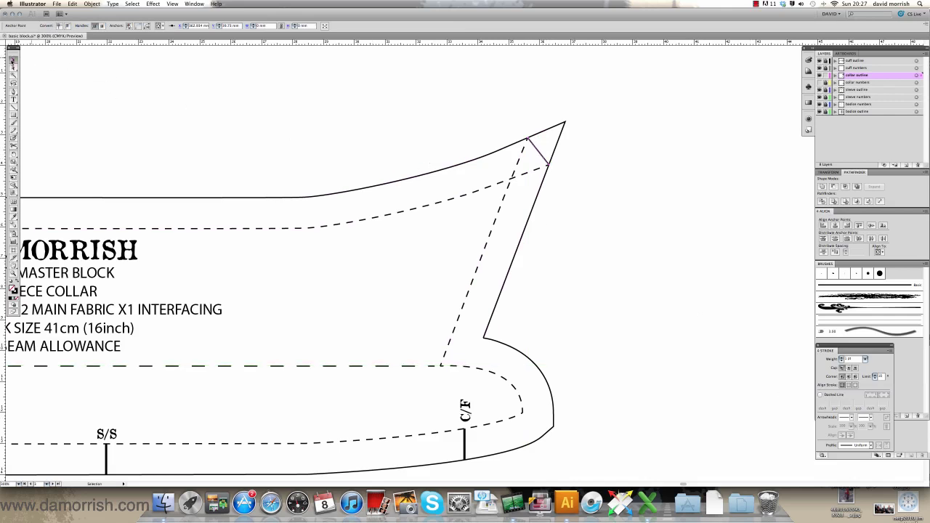
click(125, 106)
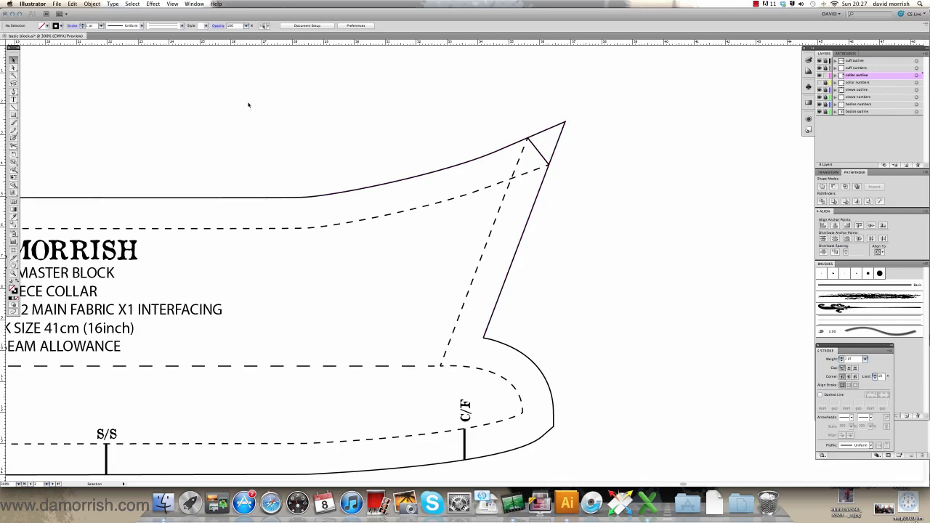
Cut the outer outline near the collar point, delete the pointed tip, and snap the remaining ends to the diagonal line's ends.
click(13, 146)
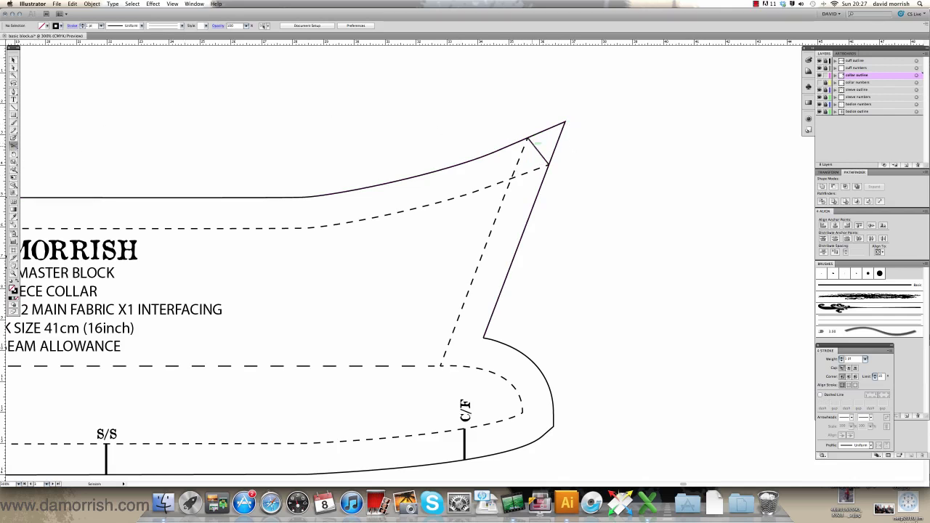
click(528, 138)
click(551, 160)
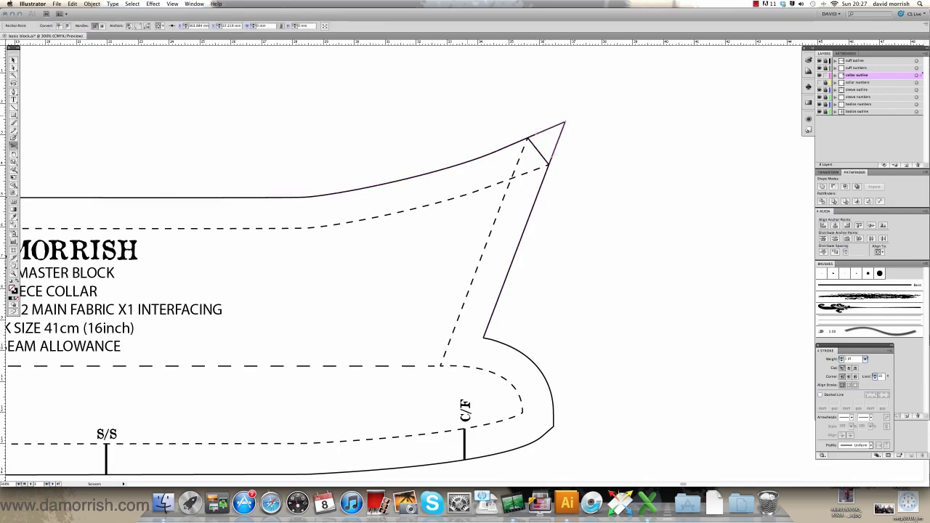
key(a)
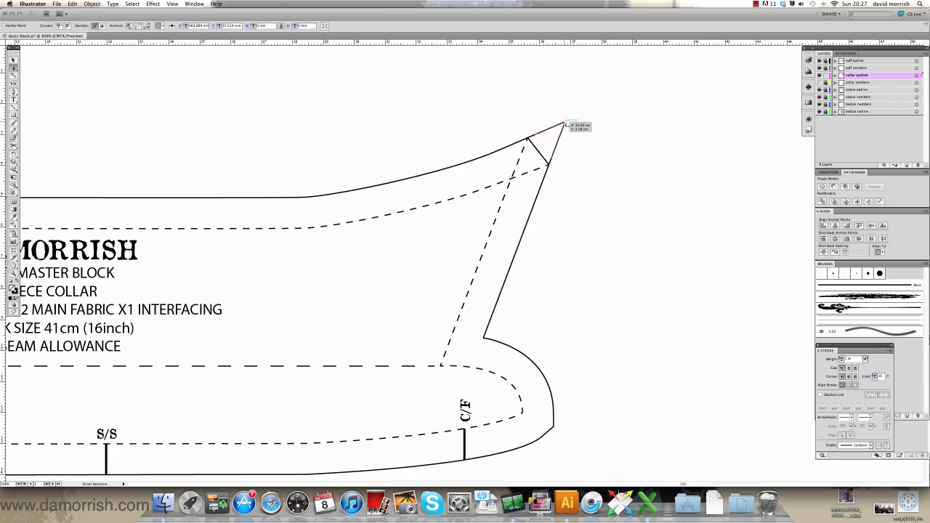
key(Delete)
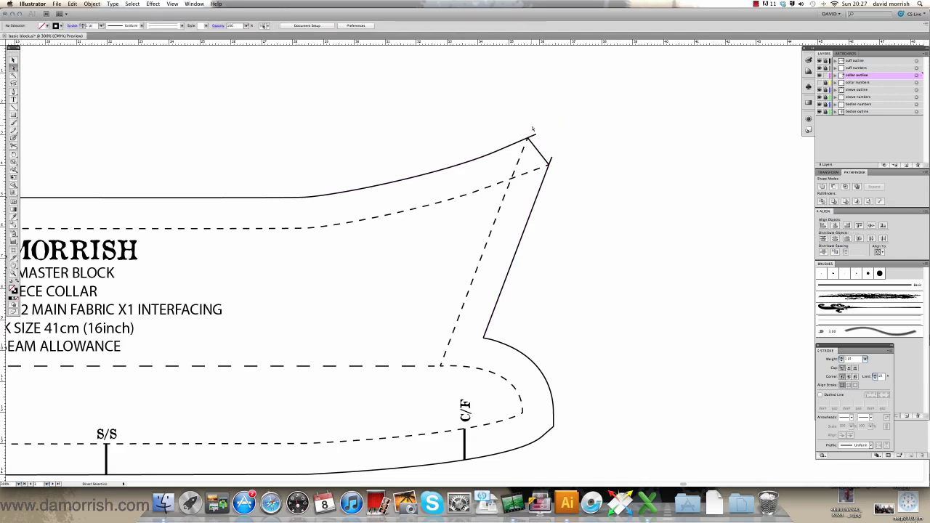
drag(543, 145, 548, 165)
click(618, 201)
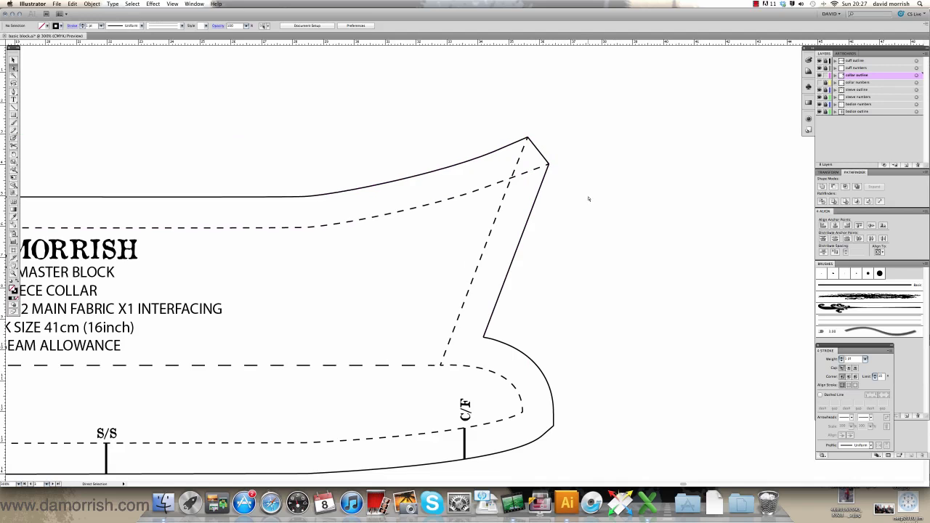
Examine the one-piece collar from the trimmed point to the CB fold, checking its seam allowance, stitching lines and notches.
scroll(588, 198, down, 2)
scroll(538, 185, left, 2)
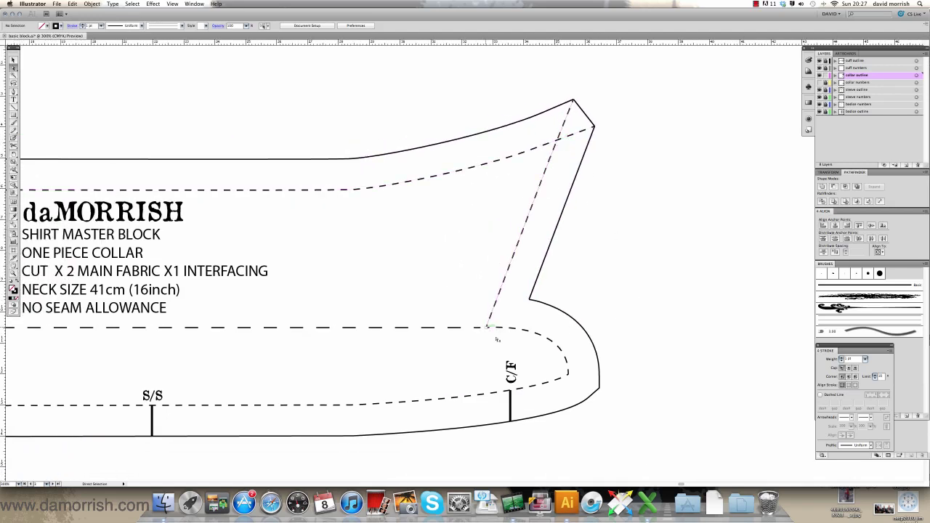
scroll(430, 316, down, 1)
scroll(430, 316, left, 4)
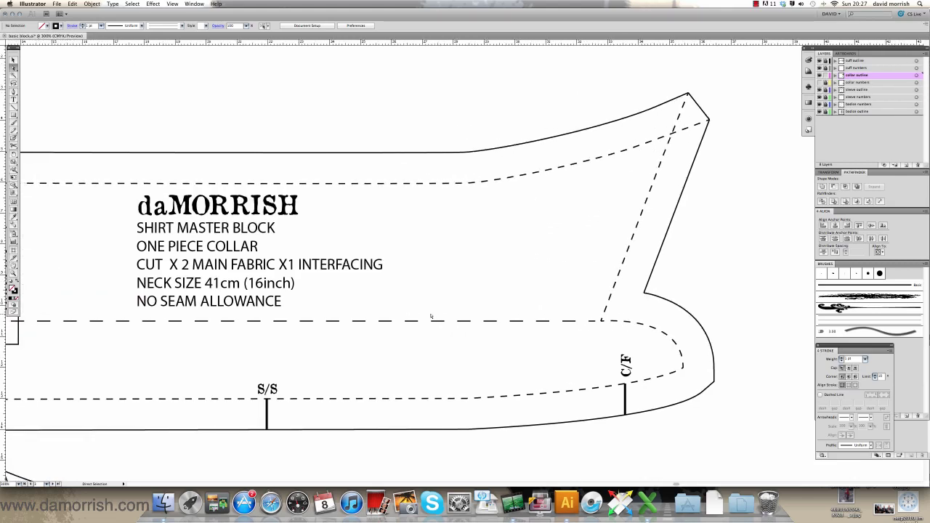
scroll(431, 316, left, 4)
scroll(431, 316, down, 2)
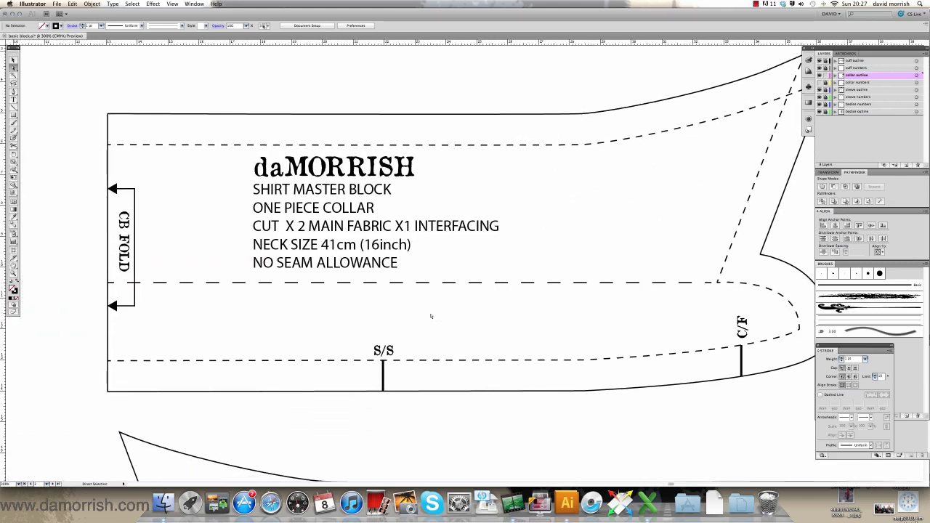
scroll(431, 317, down, 1)
scroll(431, 317, right, 1)
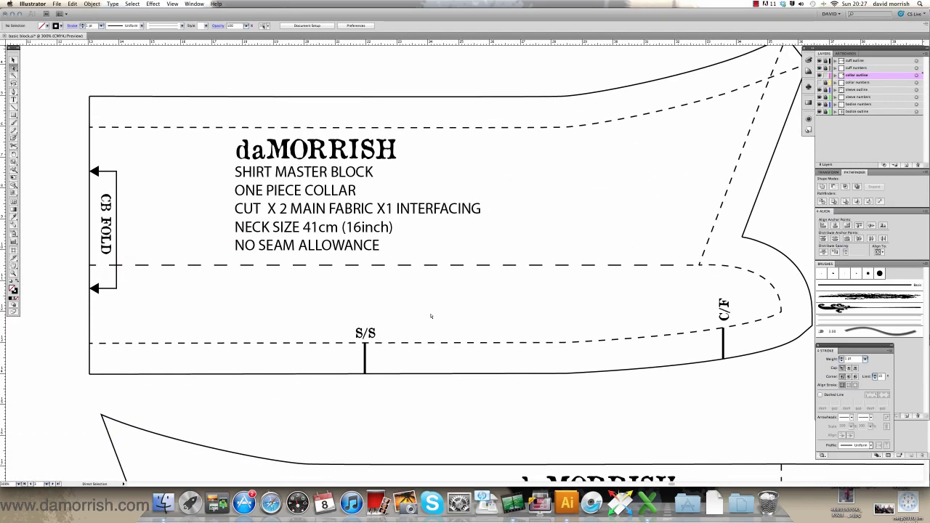
scroll(431, 317, right, 2)
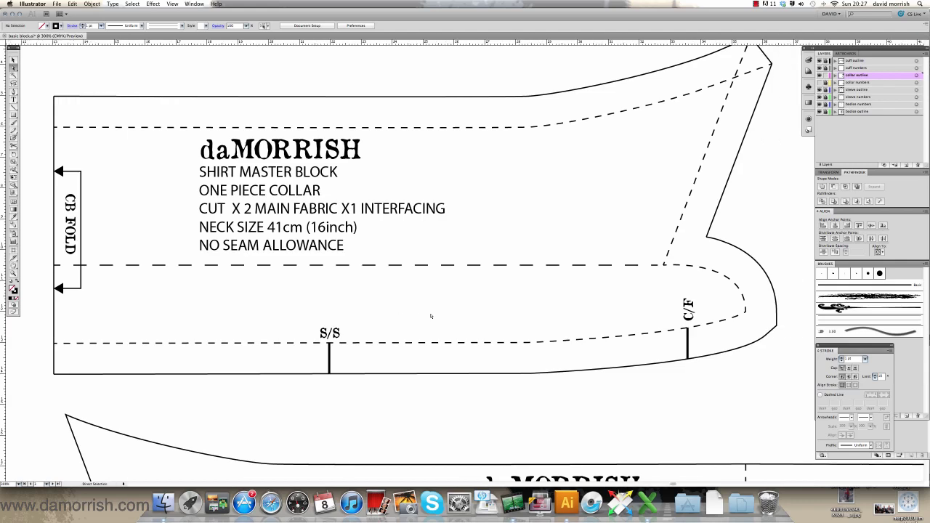
key(super+minus)
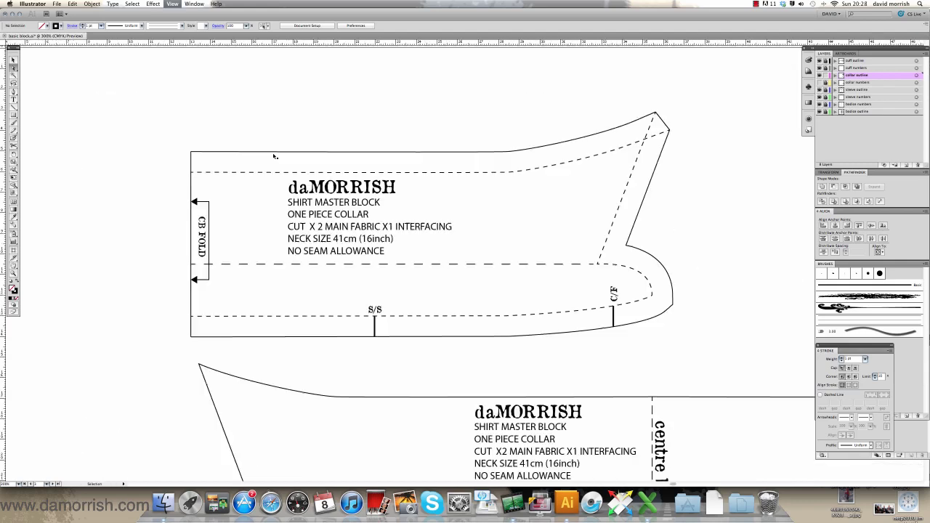
key(super+minus)
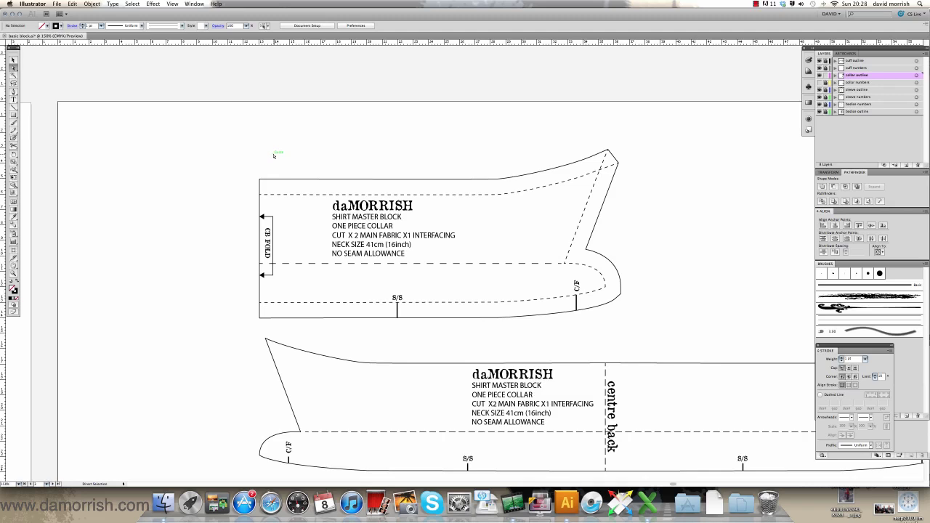
Show all artboards and look over the collar, bodice, sleeve and cuff patterns as a complete shirt block.
click(172, 4)
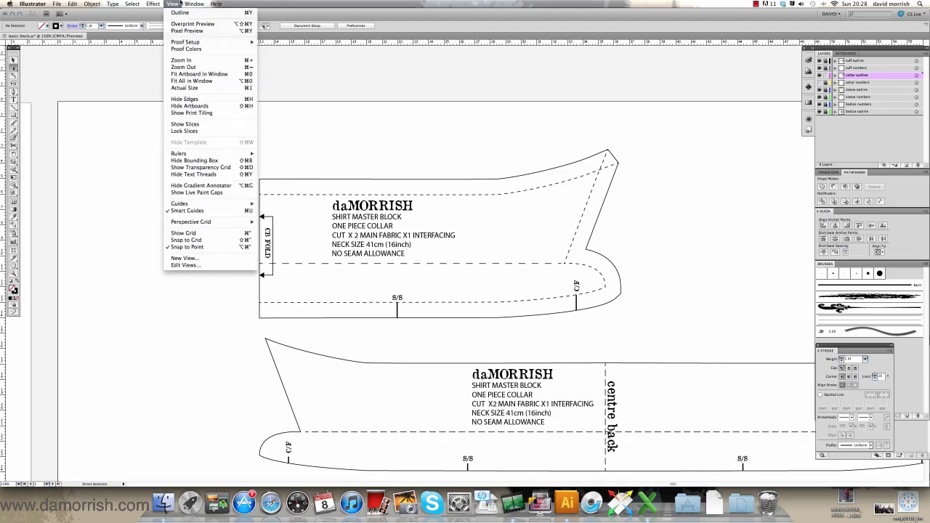
click(198, 81)
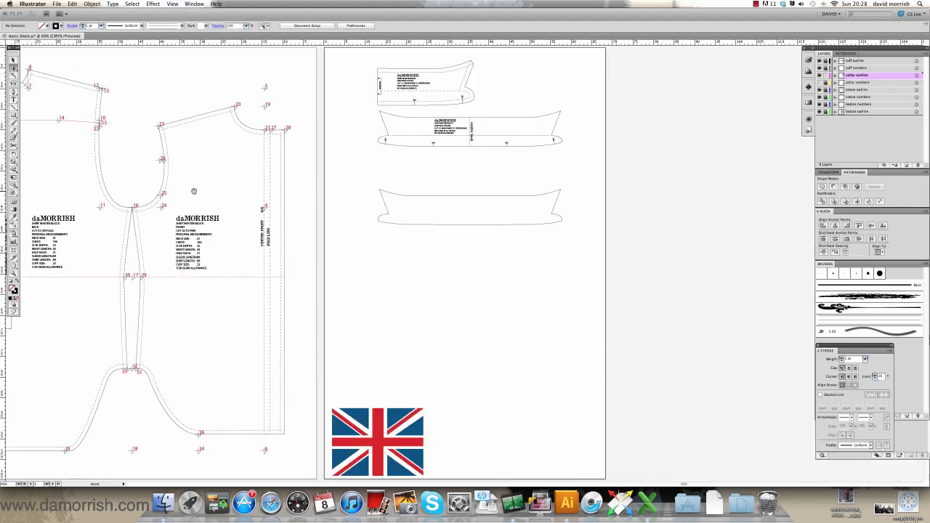
scroll(329, 184, left, 5)
scroll(329, 184, down, 1)
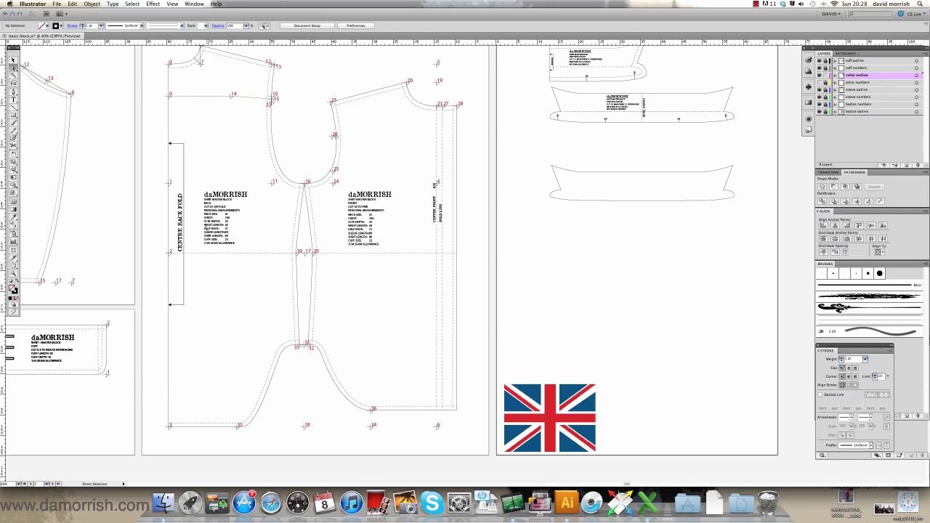
key(space)
drag(118, 223, 386, 198)
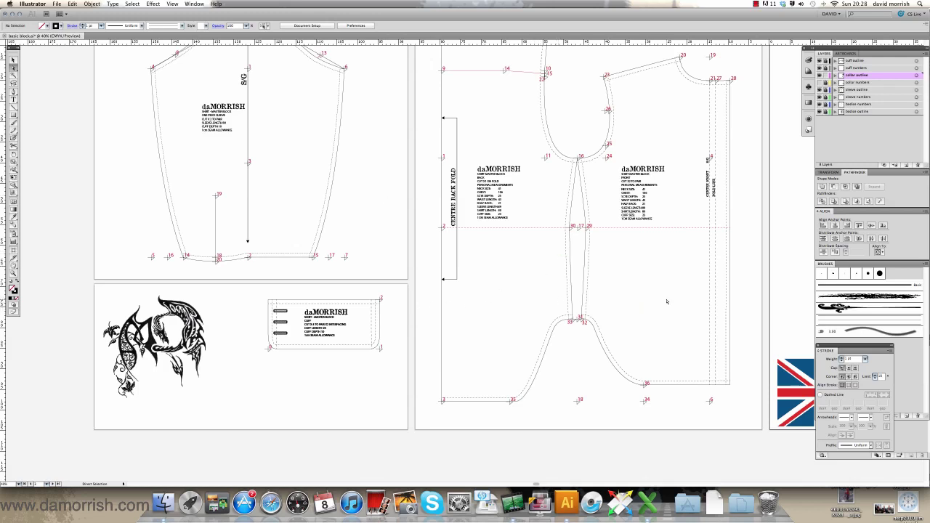
key(space)
drag(676, 276, 421, 293)
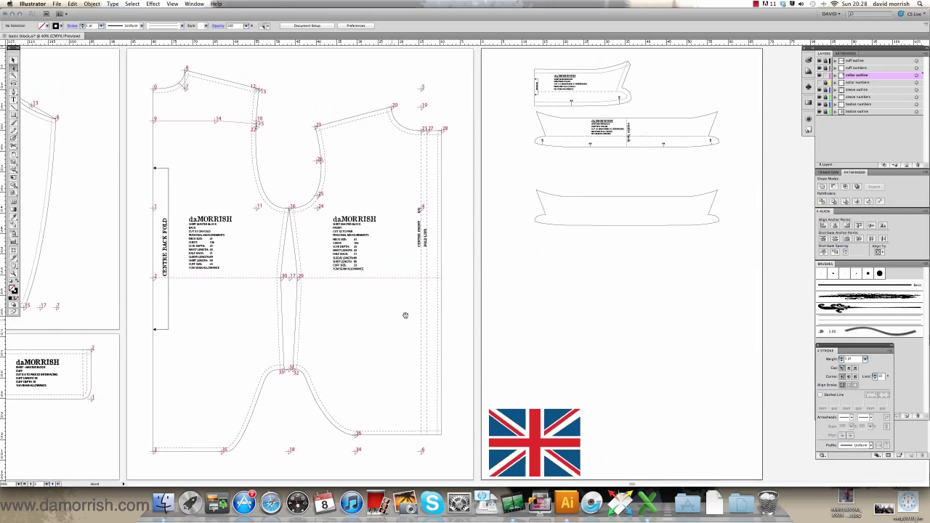
drag(611, 274, 602, 255)
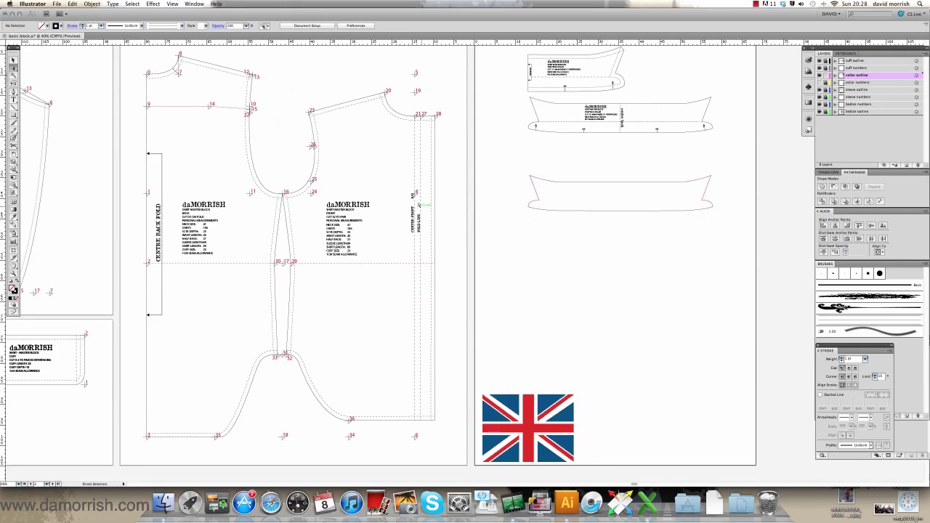
scroll(359, 150, left, 5)
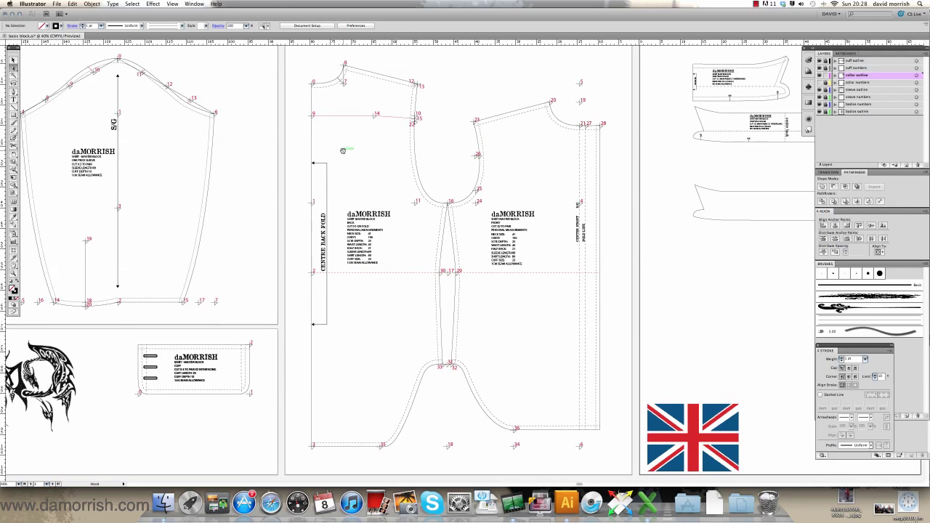
scroll(367, 147, left, 5)
drag(397, 145, 341, 165)
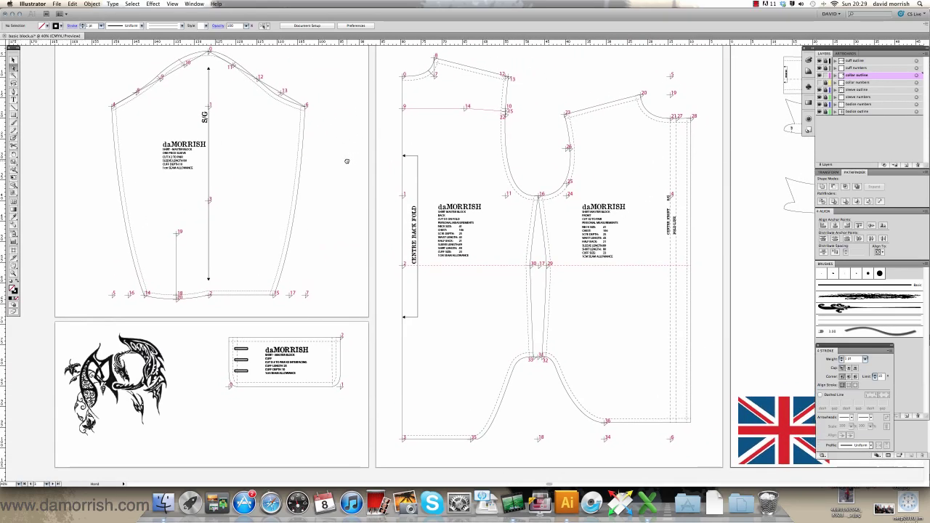
click(757, 4)
click(777, 13)
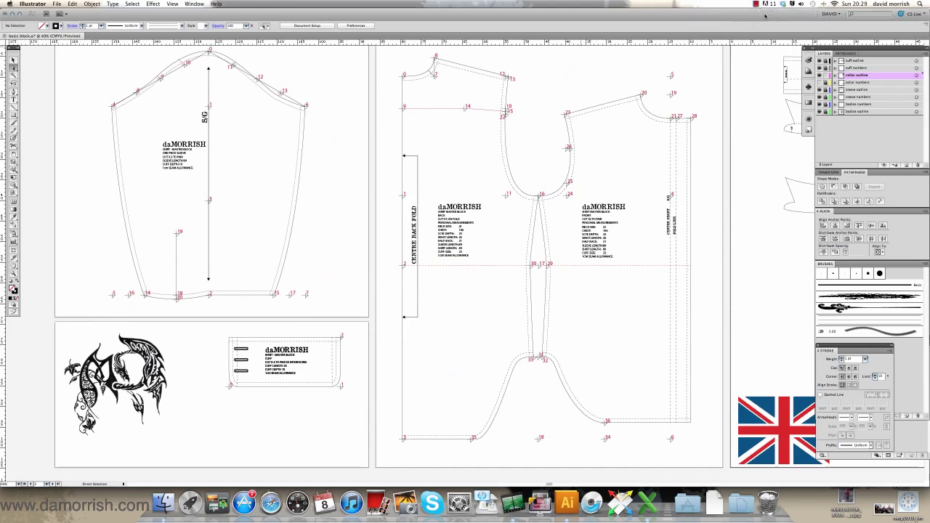